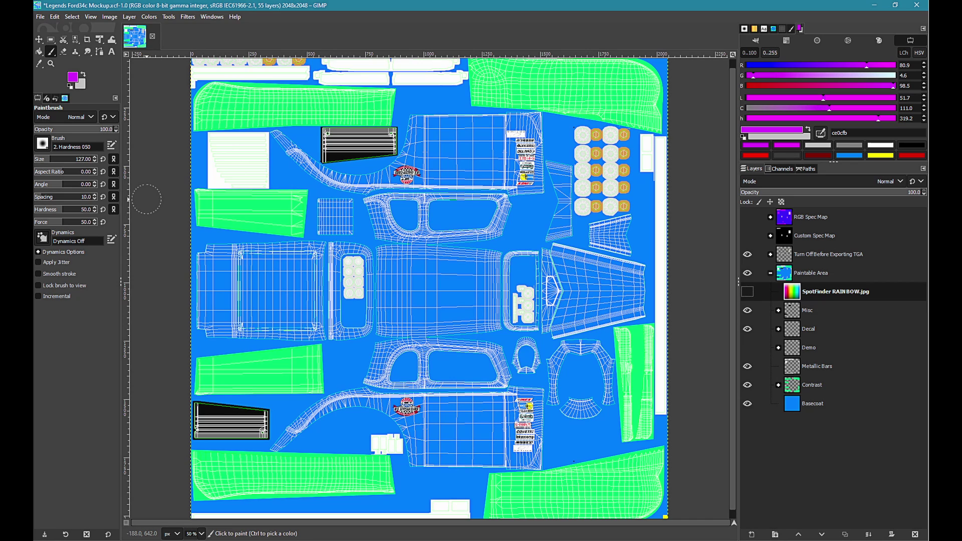
- Zoom in on the bonnet panel and switch to the Paths tool
key("m")
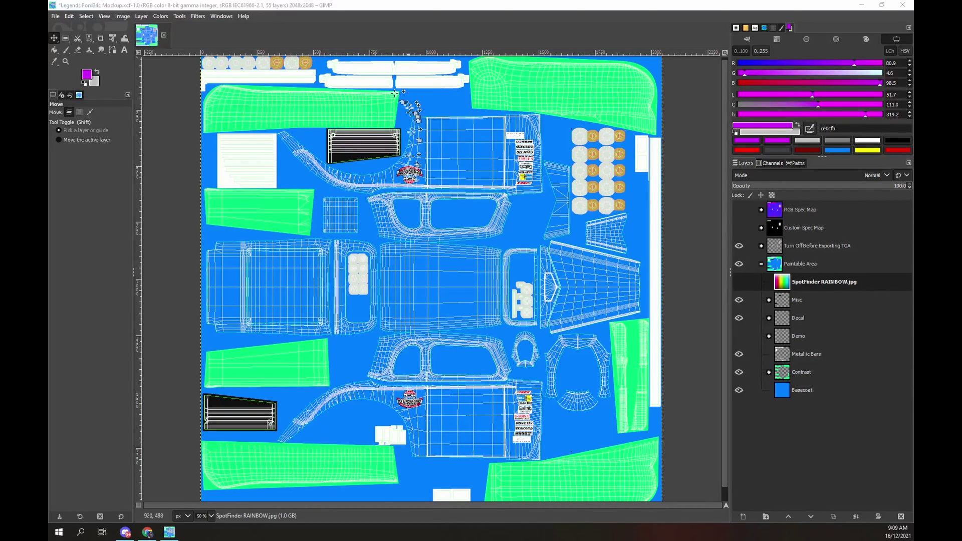
left_click(494, 6)
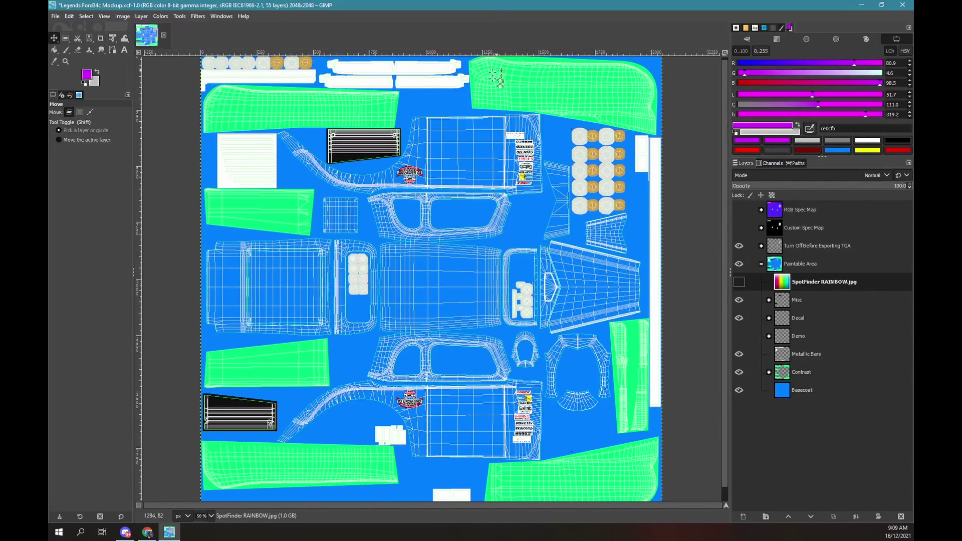
scroll(507, 325, "up", 3)
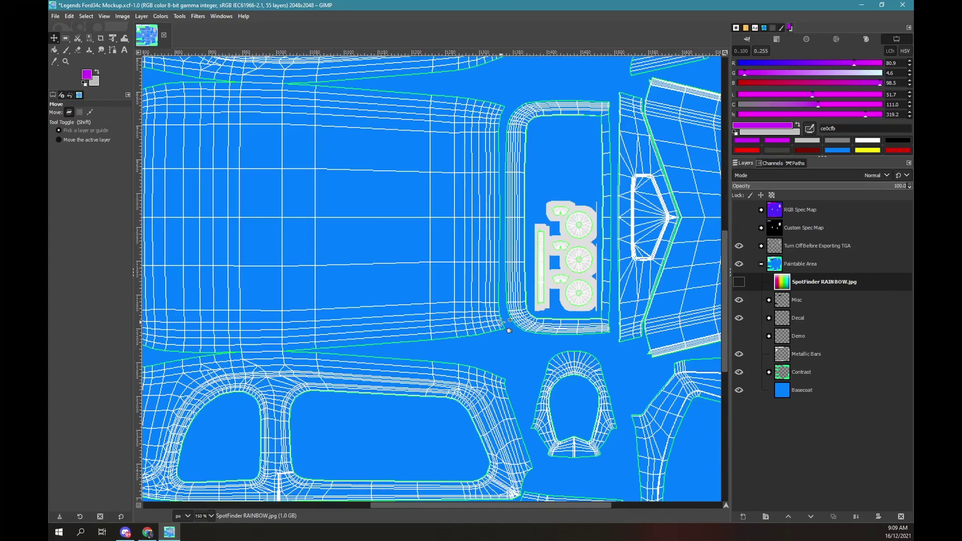
scroll(507, 325, "right", 5)
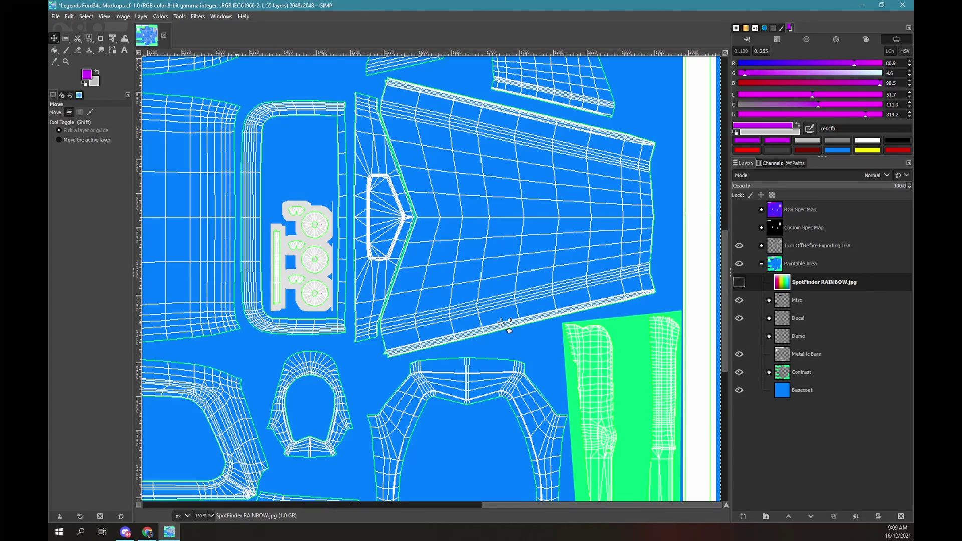
scroll(566, 301, "up", 3)
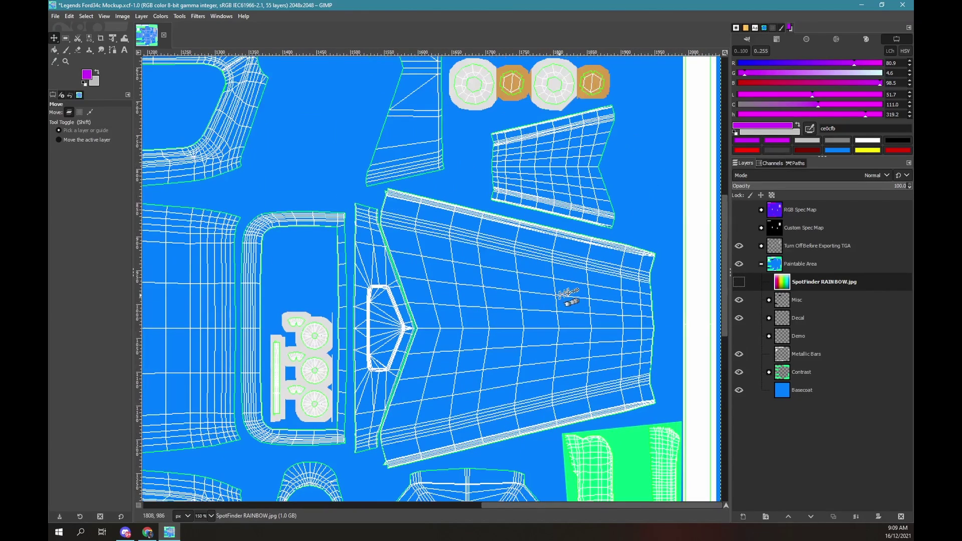
left_click(179, 16)
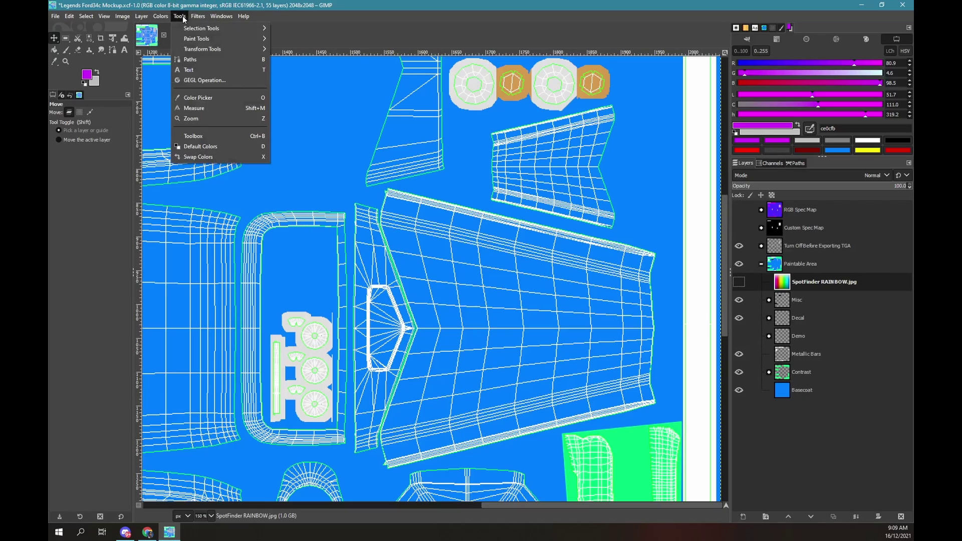
left_click(204, 59)
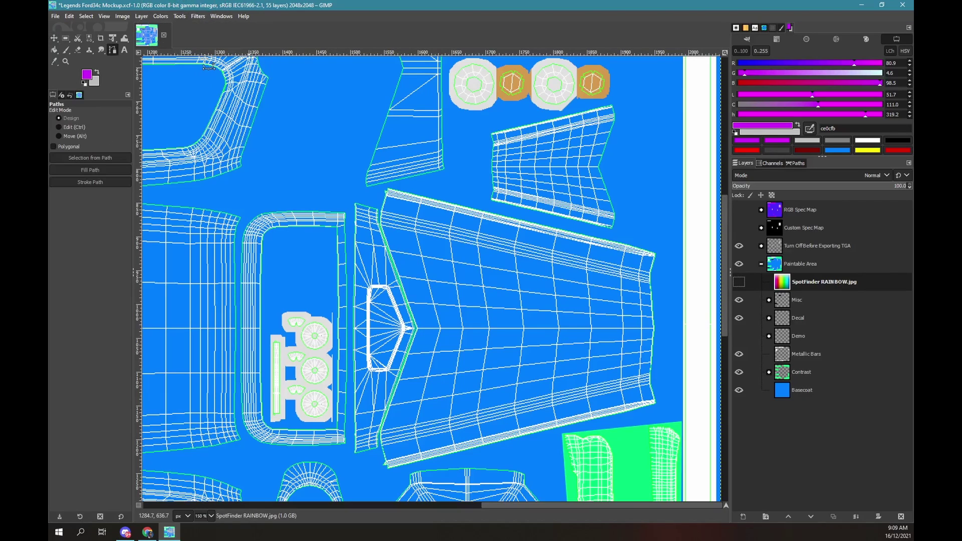
- Trace a closed path around the bonnet from its pointed tip through all corners
left_click(414, 329)
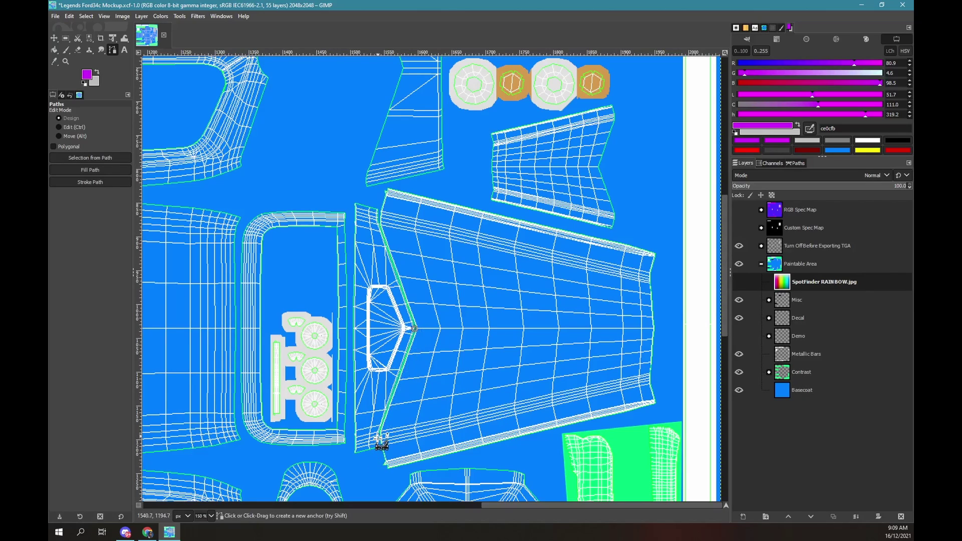
left_click(379, 432)
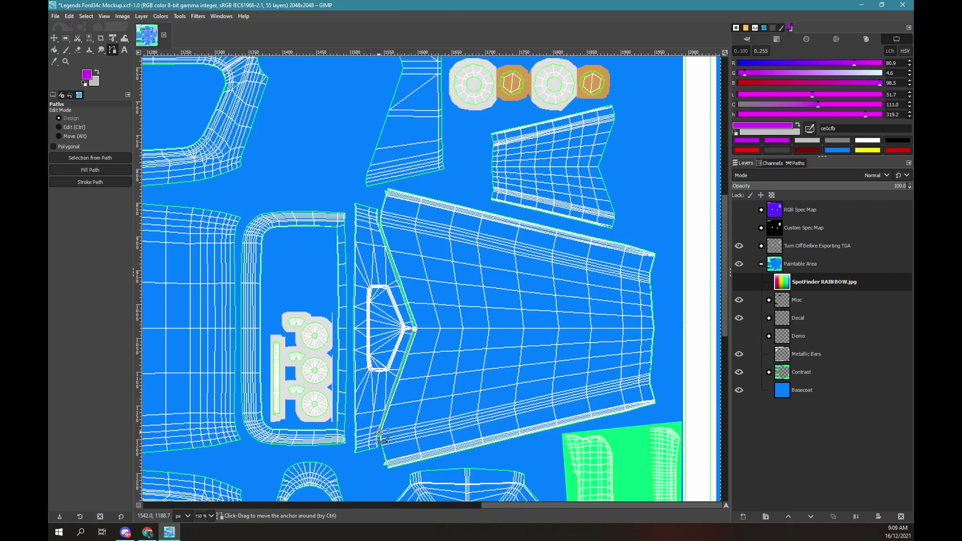
left_click(381, 475)
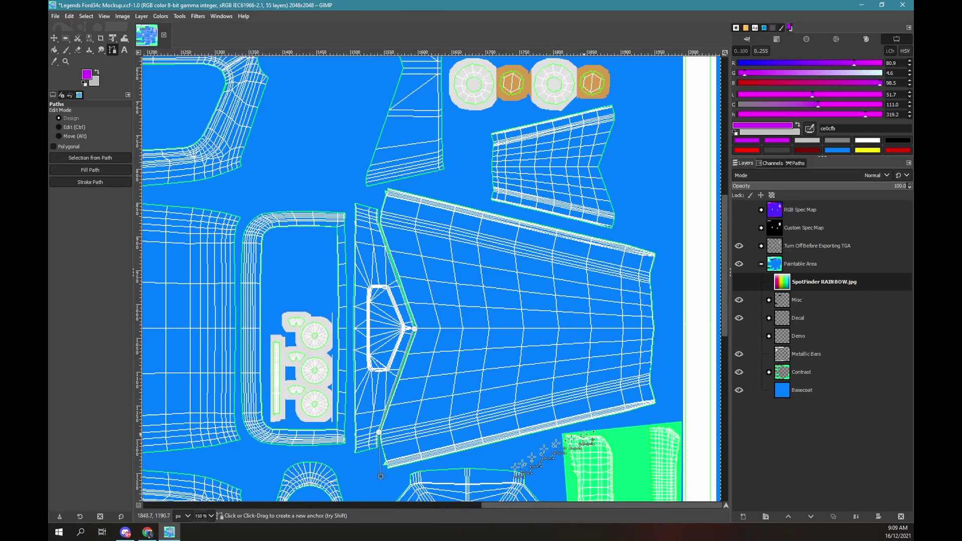
left_click(659, 405)
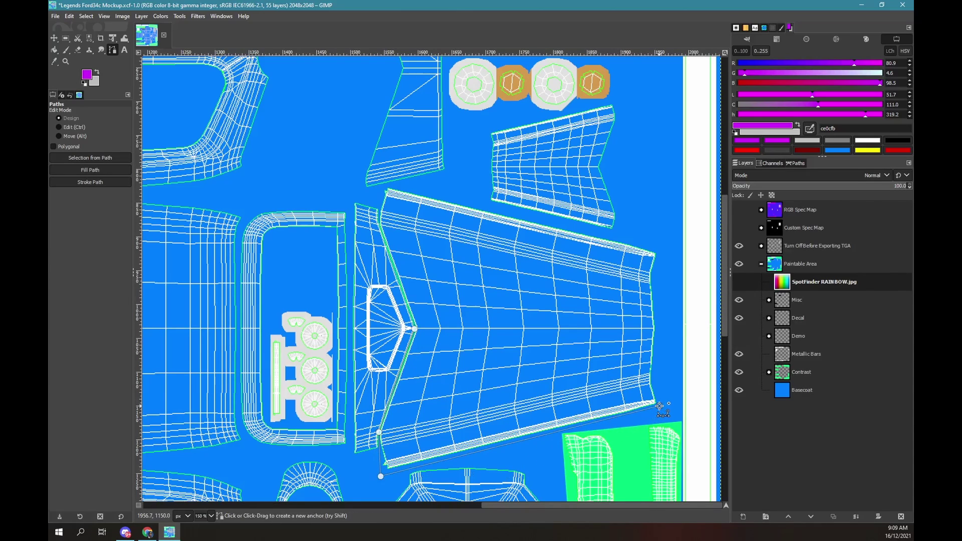
left_click(659, 248)
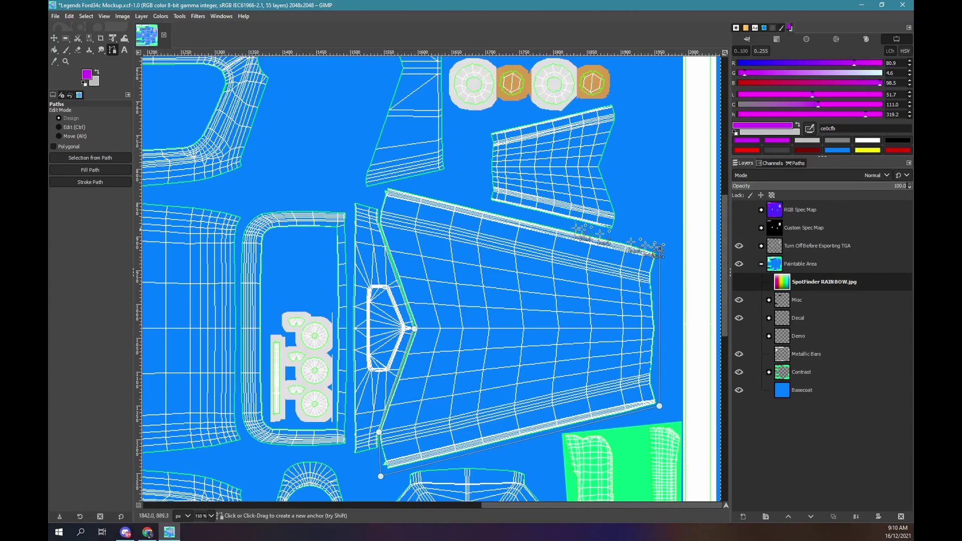
left_click(385, 185)
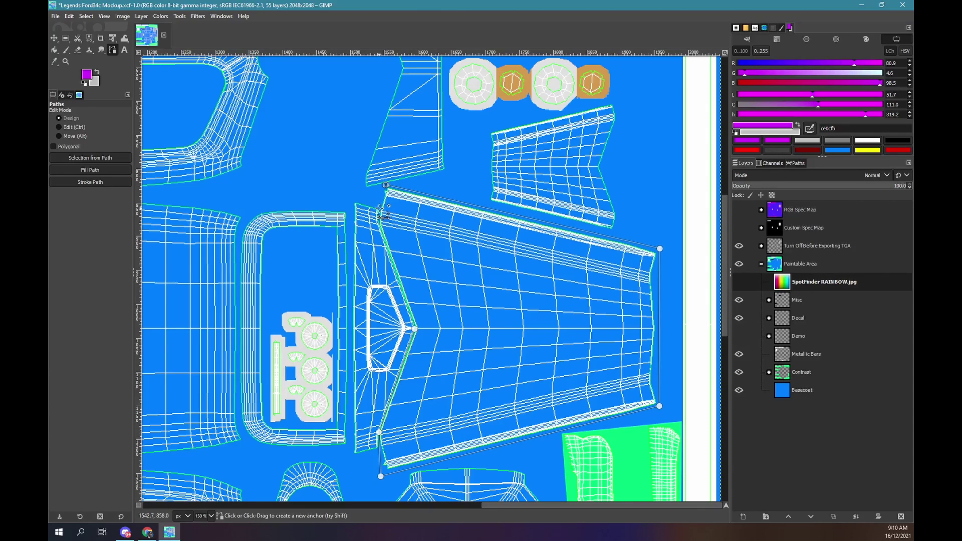
left_click(379, 208)
left_click(415, 329)
left_click(415, 329)
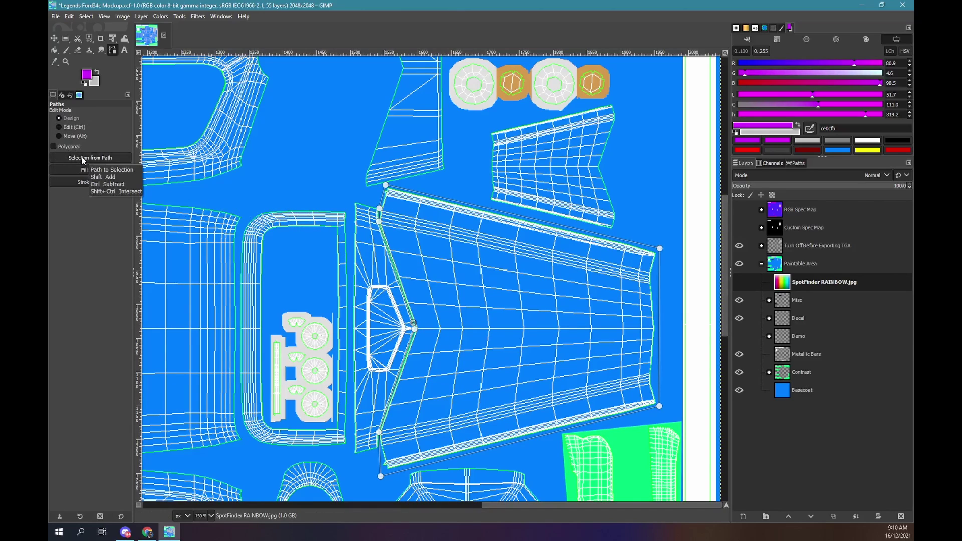
- Convert the bonnet path to a selection and start a transparent 'bonnet' layer above Metallic Bars
left_click(82, 157)
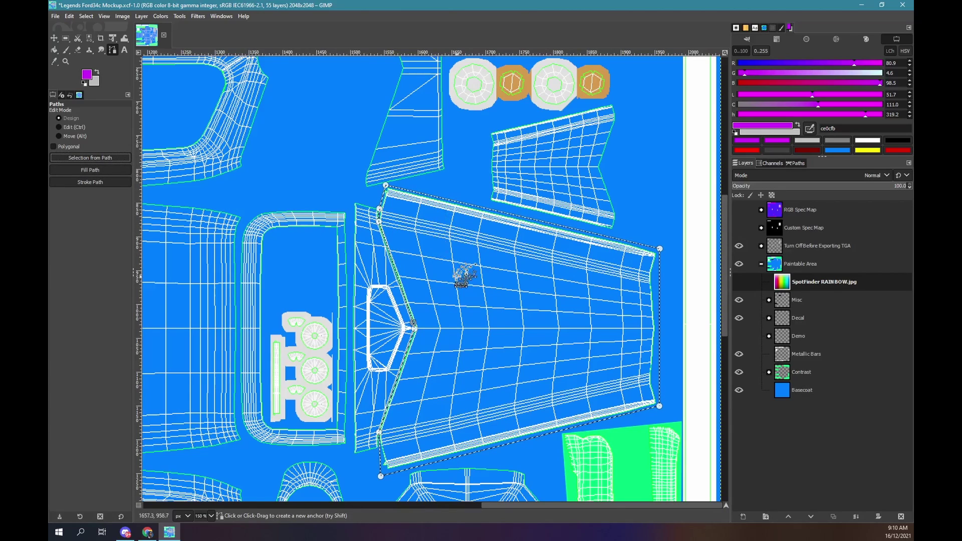
left_click(783, 354)
right_click(777, 354)
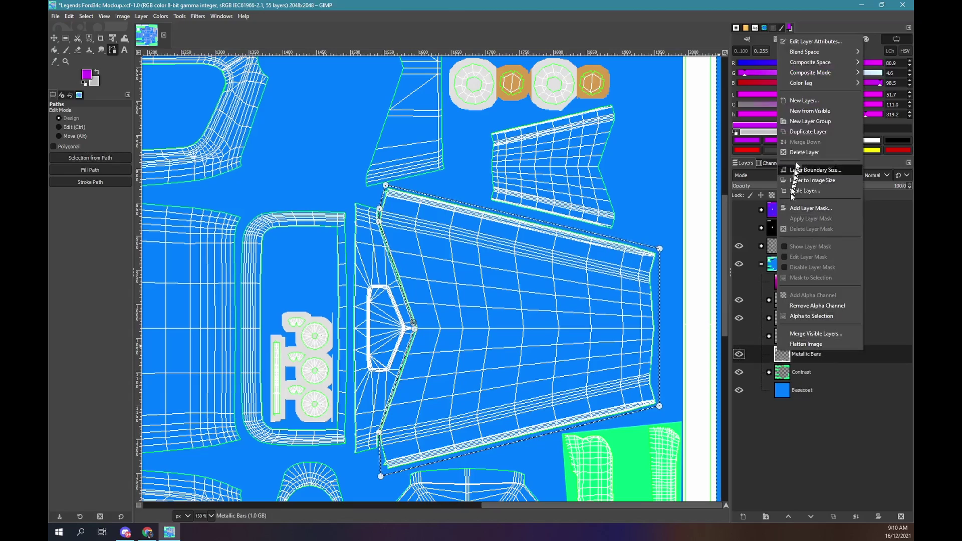
left_click(804, 100)
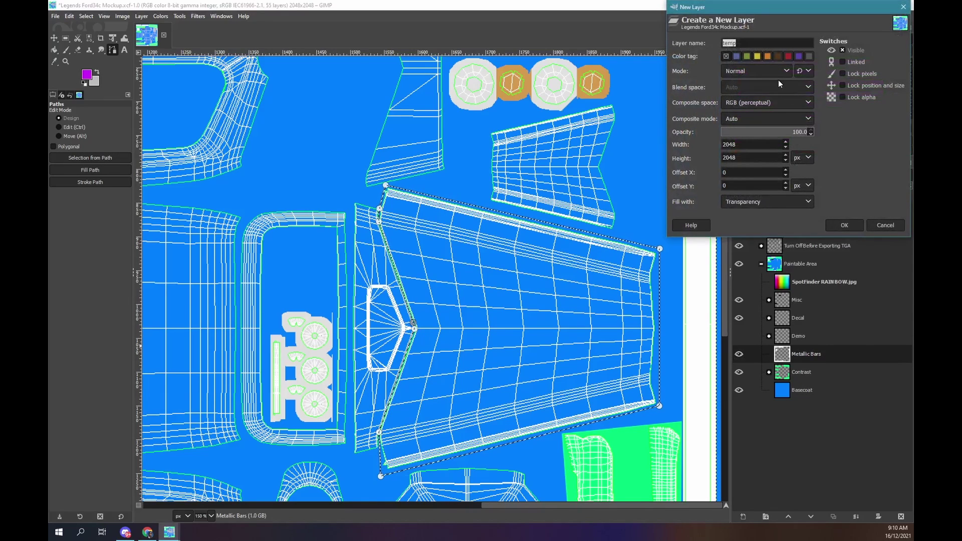
type("bonnet")
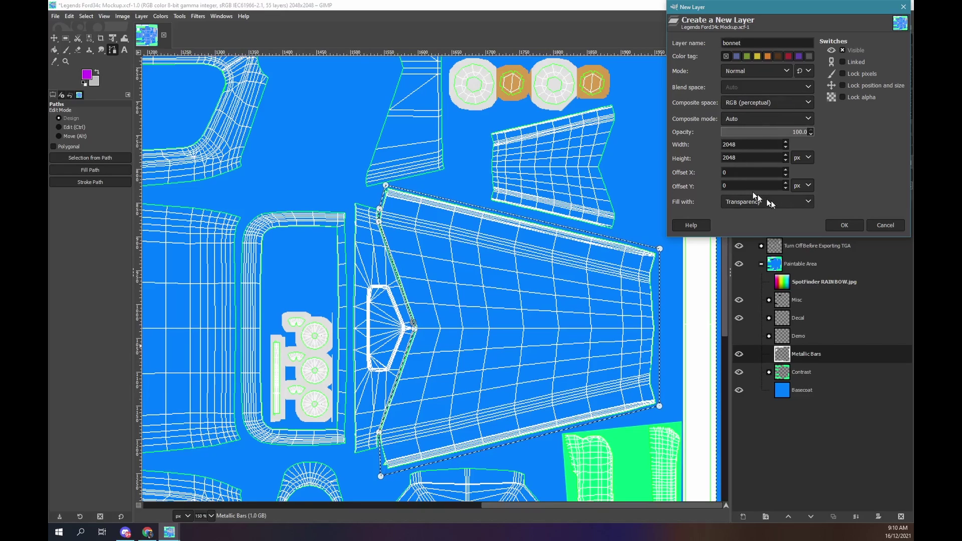
- Create the bonnet layer, bucket-fill the bonnet selection white, then clear the selection
left_click(844, 225)
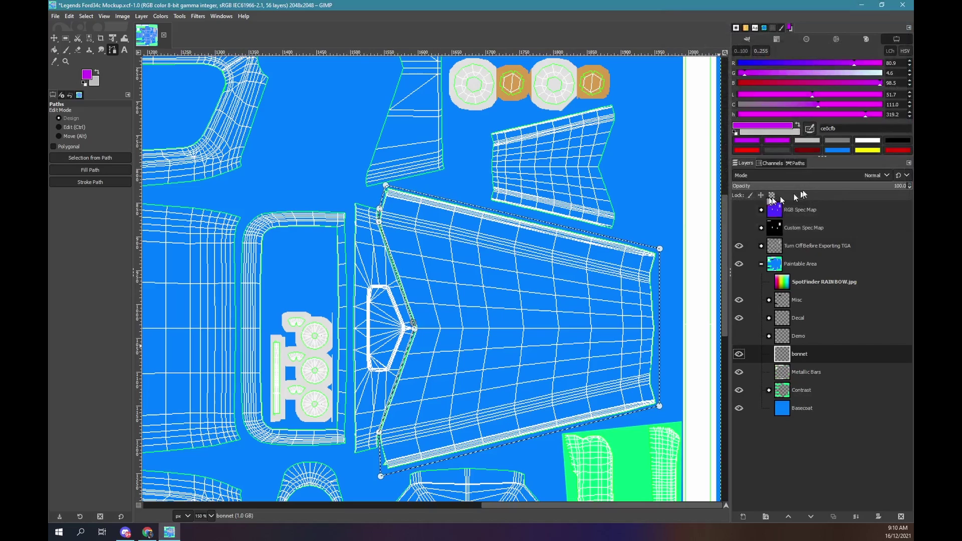
left_click(866, 141)
left_click(55, 50)
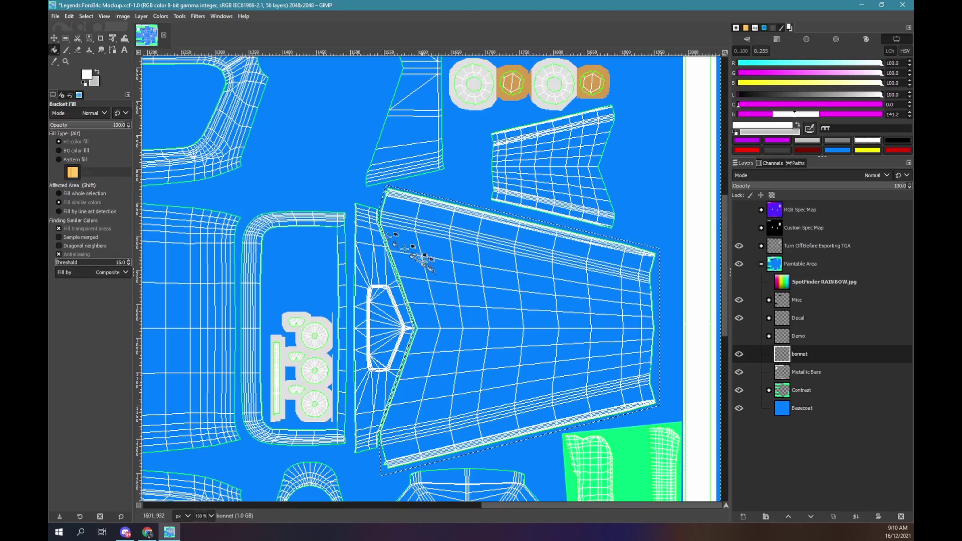
left_click(518, 334)
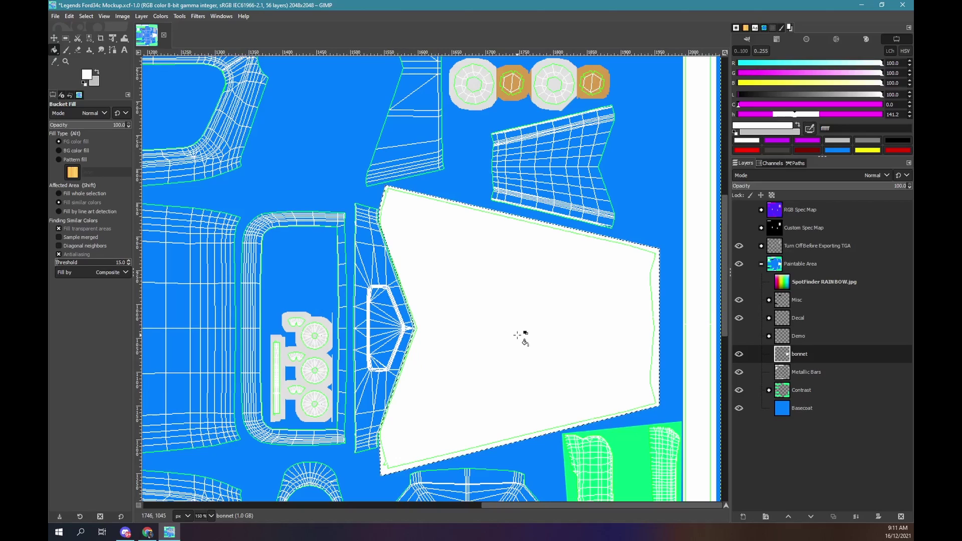
key("ctrl+shift")
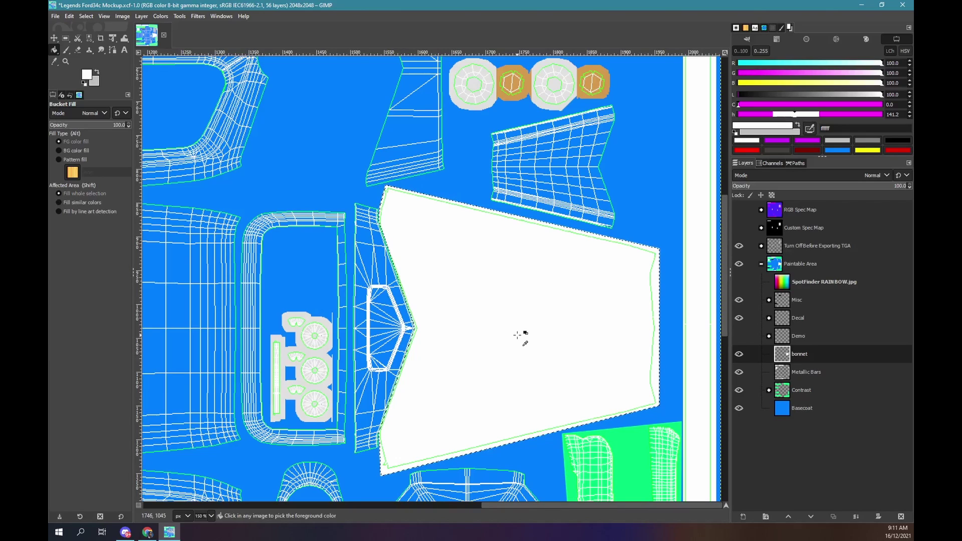
key("ctrl+shift+a")
key("b")
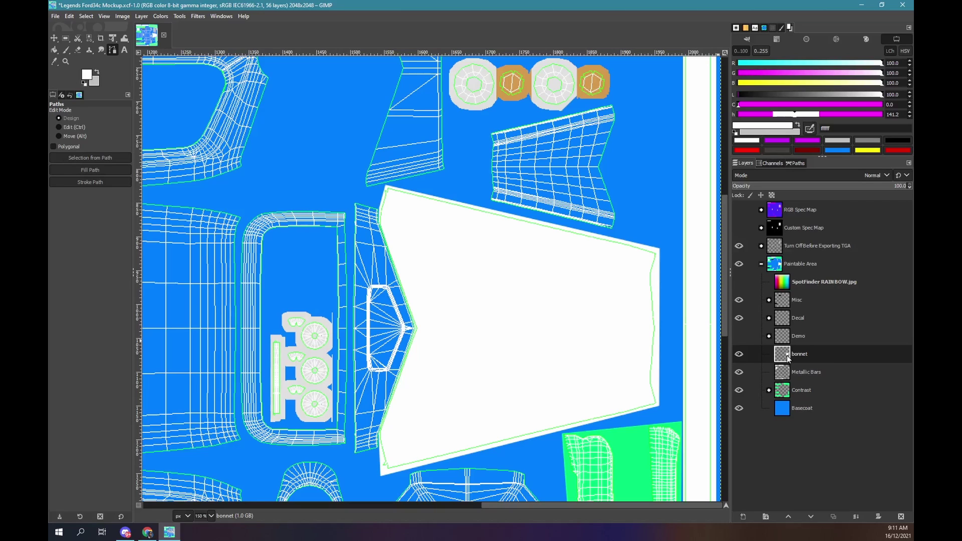
- Draw a 336×342 rectangular selection at 205, 863 around the square panel
left_click_drag(786, 355, 135, 499)
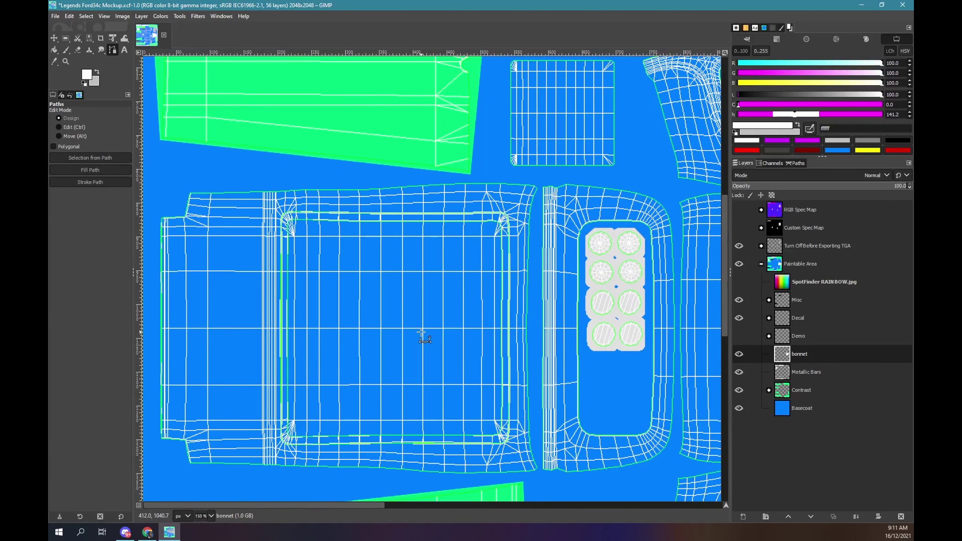
left_click(66, 39)
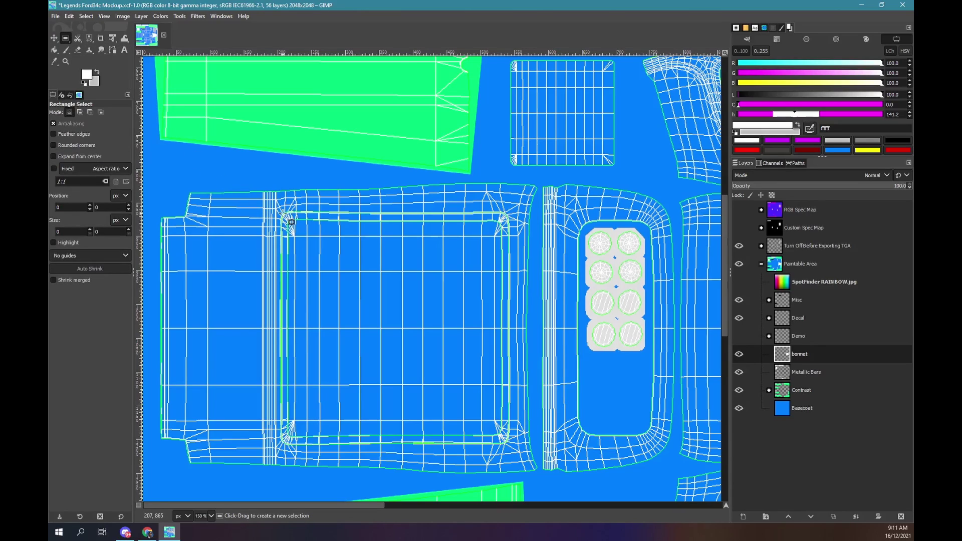
left_click_drag(289, 221, 516, 451)
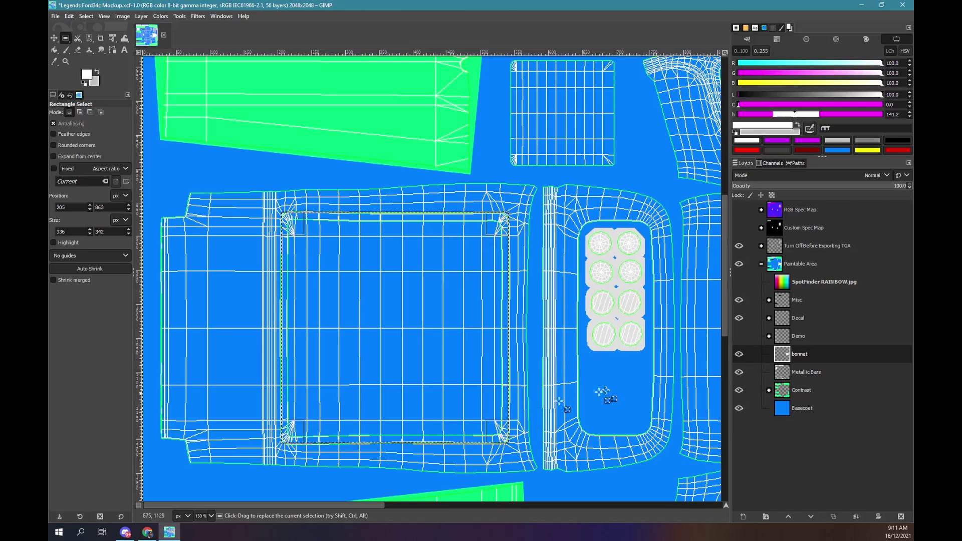
- Add a transparent 'boot' layer above bonnet and bucket-fill the square panel white
right_click(783, 355)
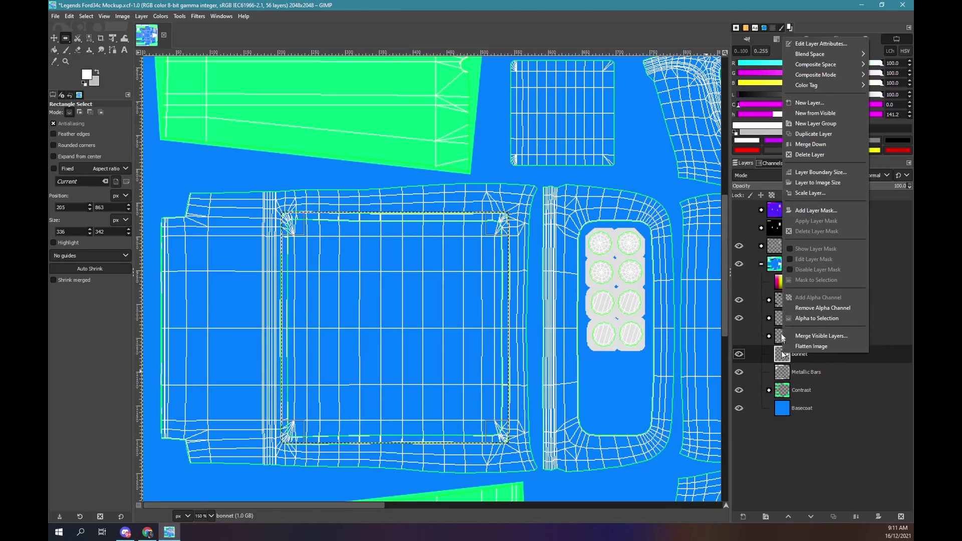
left_click(802, 102)
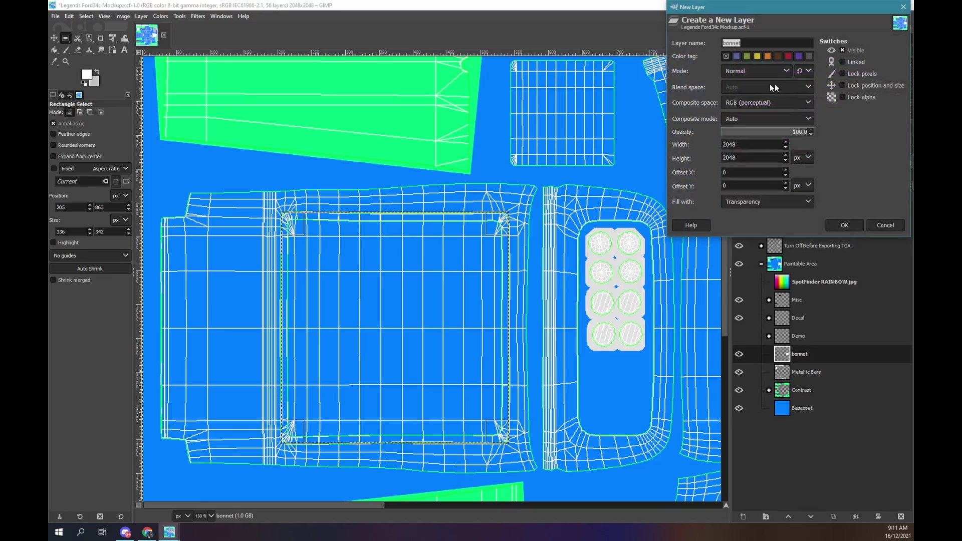
type("boot")
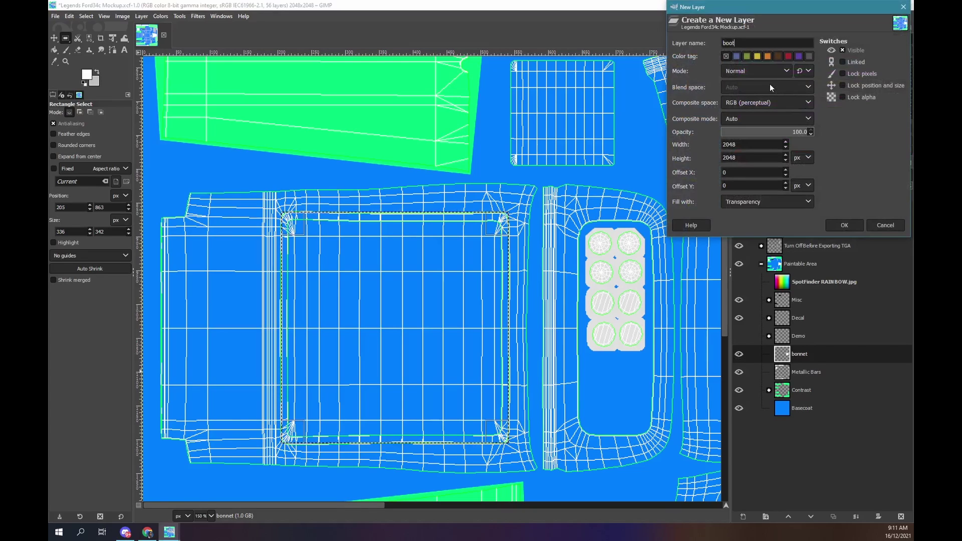
left_click(846, 224)
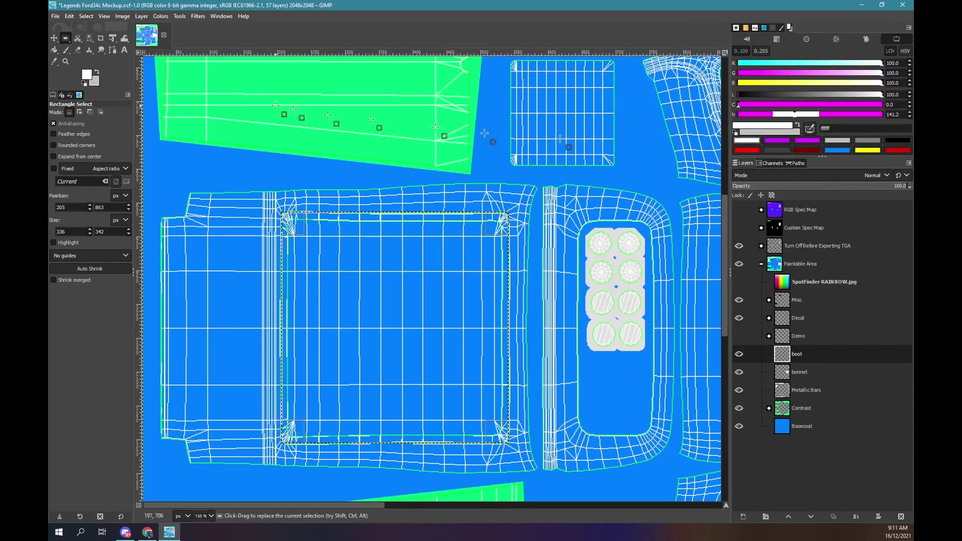
left_click(54, 49)
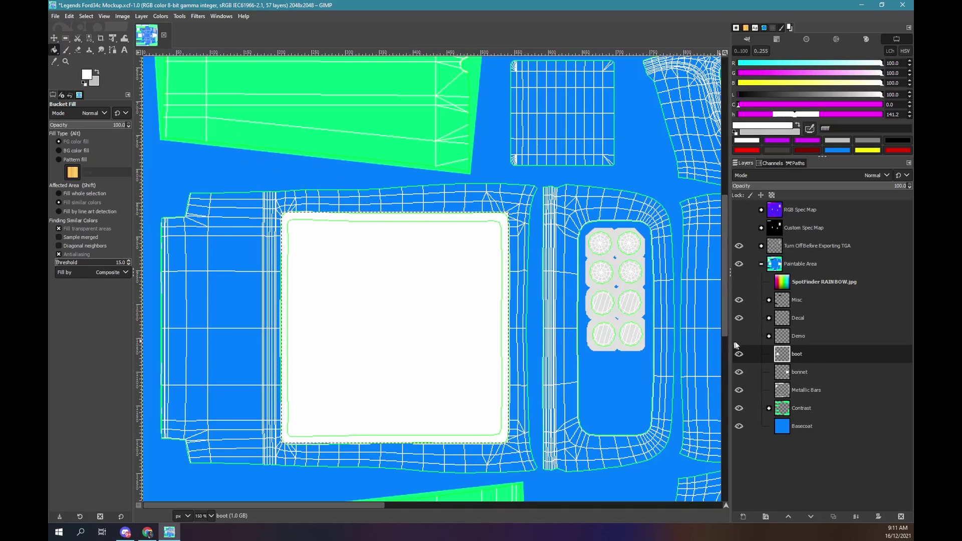
- Create a layer group named 'Parts' and move the boot layer into it
right_click(785, 355)
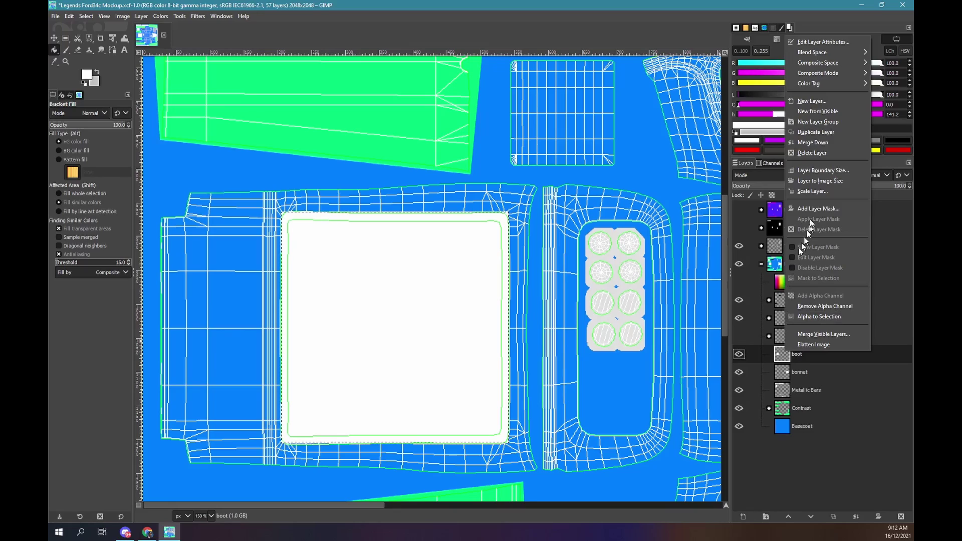
left_click(804, 122)
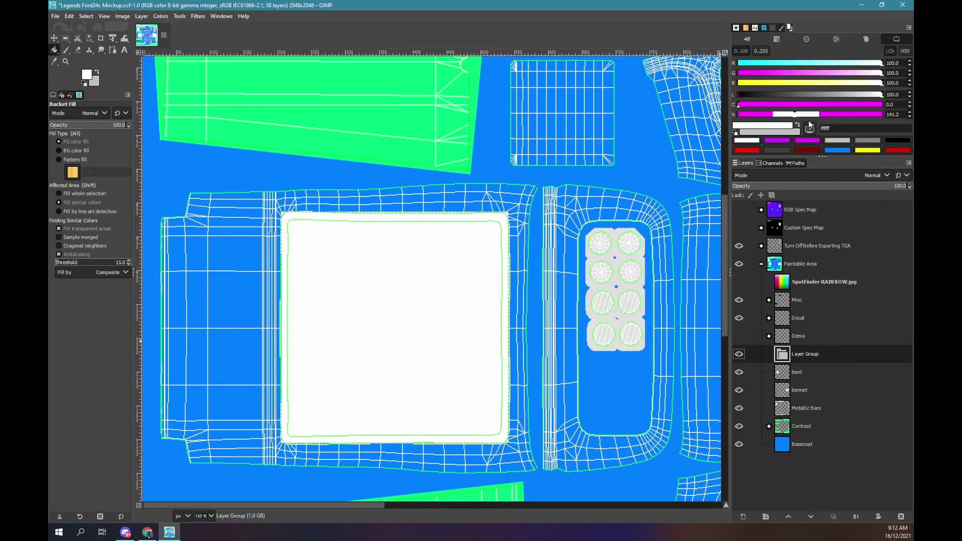
double_click(804, 354)
type("Parts")
key("Return")
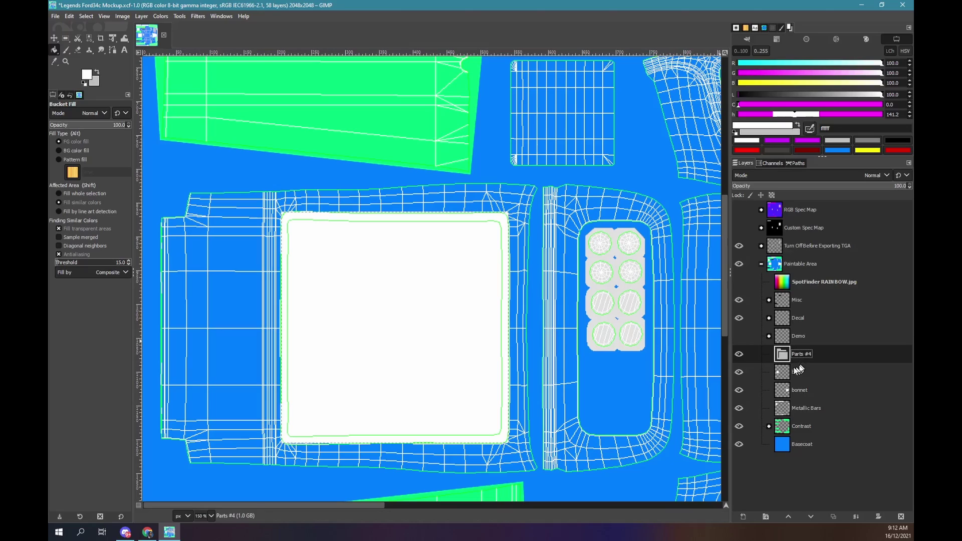
left_click(788, 372)
mouse_move(784, 374)
left_mouse_down()
mouse_move(785, 356)
mouse_move(785, 388)
mouse_move(781, 363)
left_mouse_up()
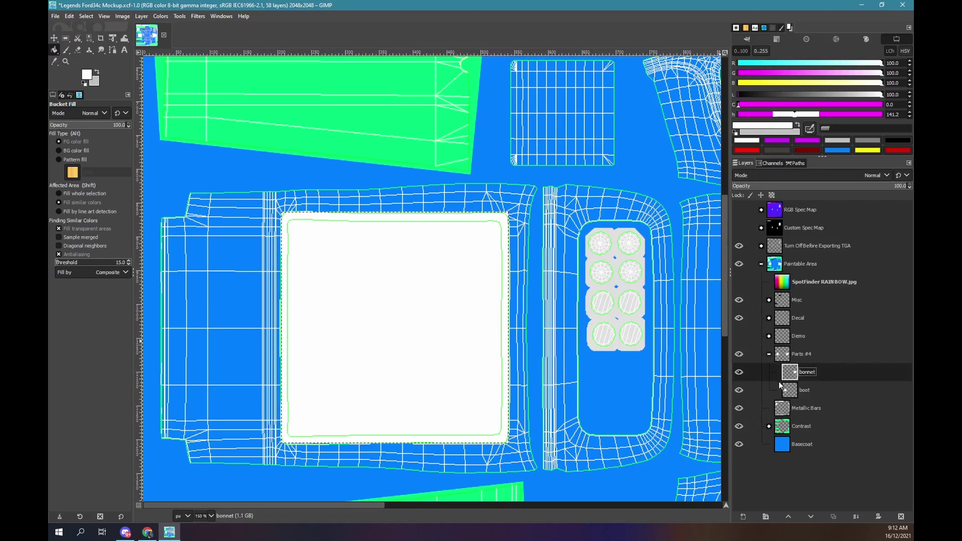
- Add a 'Carbon' group above Parts #4 and nest Parts #4 inside it
left_click(785, 355)
right_click(785, 354)
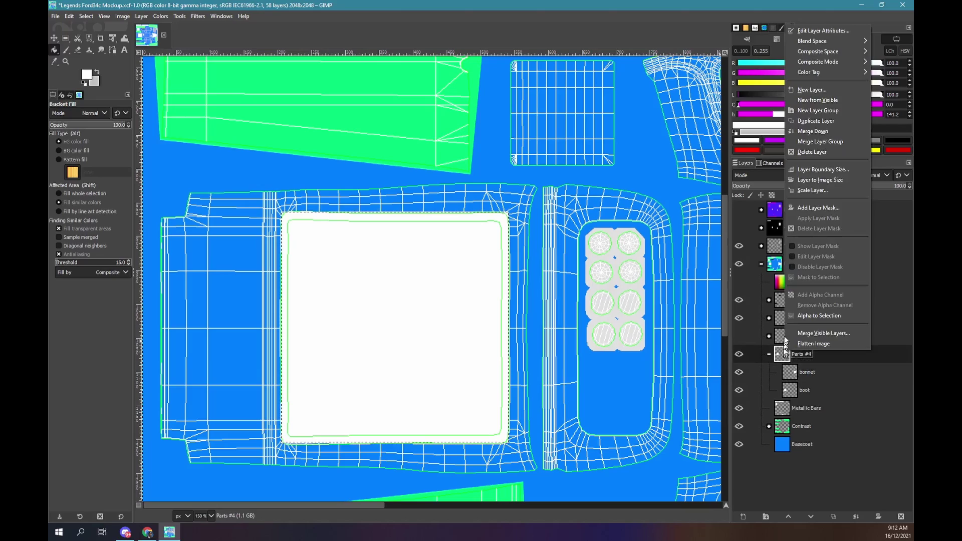
left_click(806, 109)
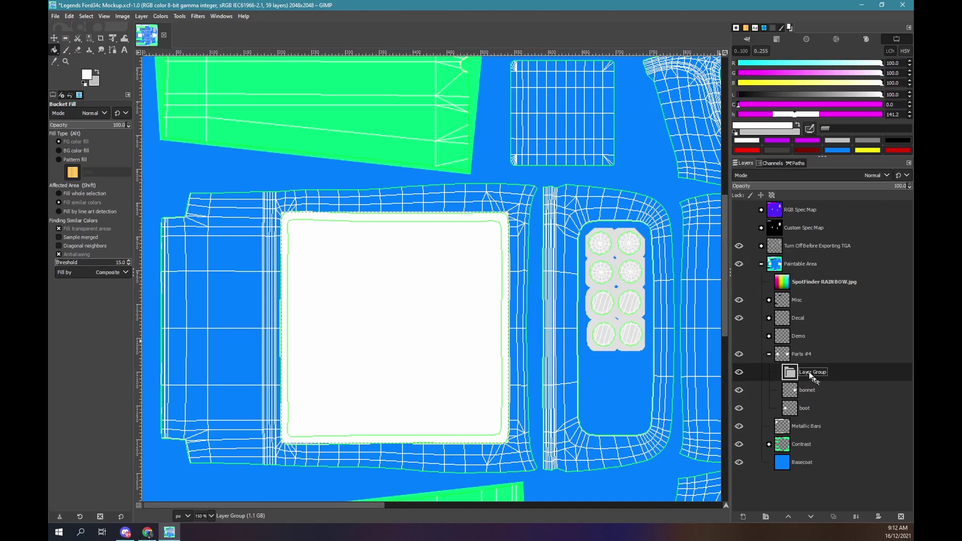
type("Carbon")
key("Return")
left_click_drag(792, 373, 785, 351)
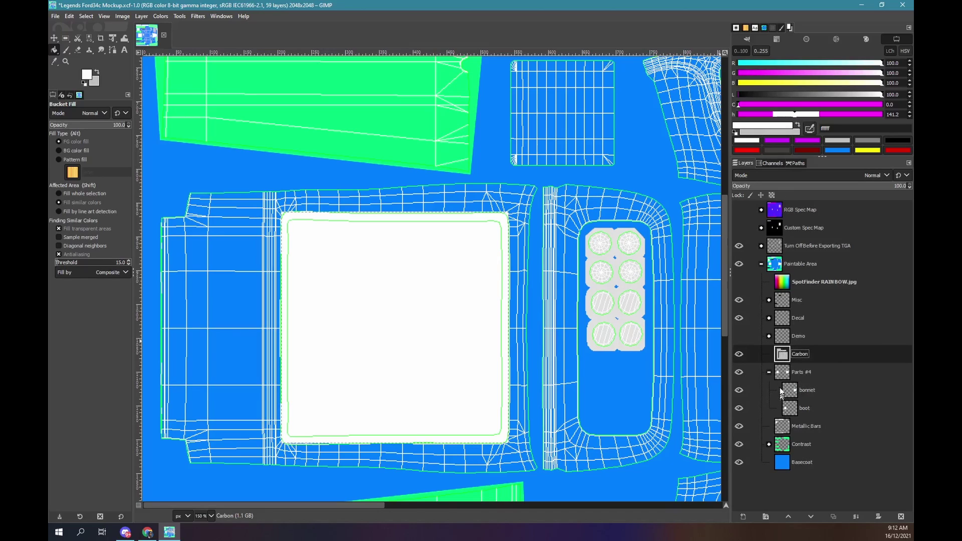
left_click(780, 374)
left_click_drag(780, 374, 782, 357)
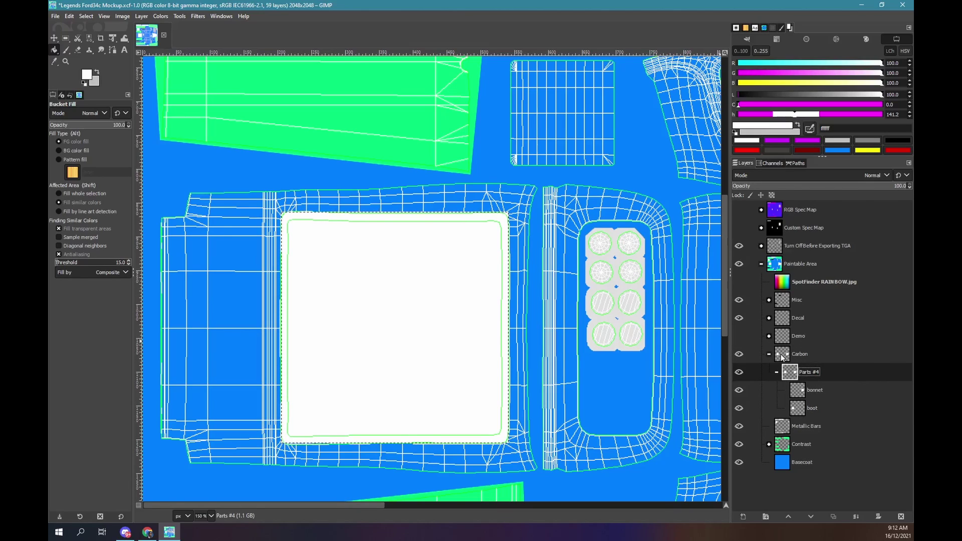
- Drop CARBON (Paint Texture).jpg into the layers and move it into the Carbon group
left_click(782, 355)
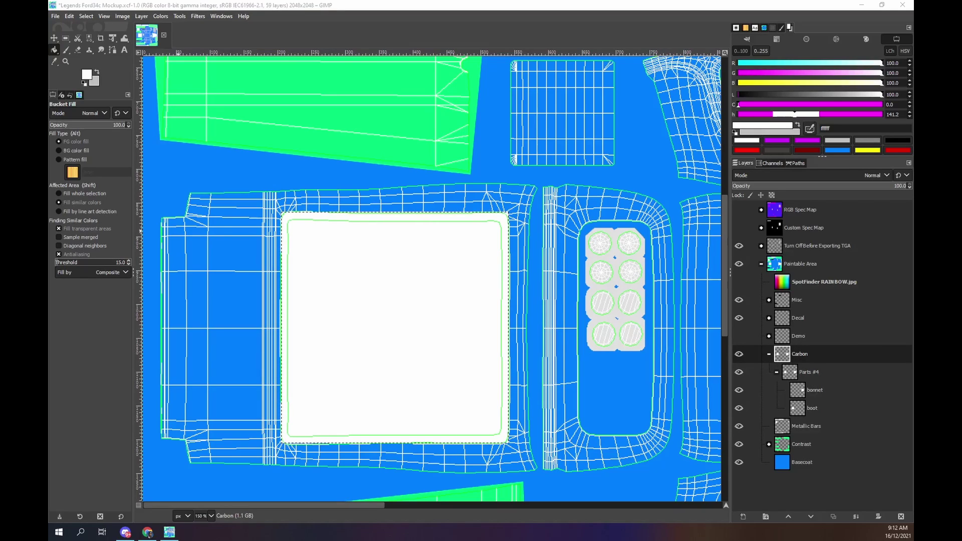
mouse_move(124, 153)
left_mouse_down()
mouse_move(351, 211)
mouse_move(786, 361)
mouse_move(817, 363)
mouse_move(817, 355)
left_mouse_up()
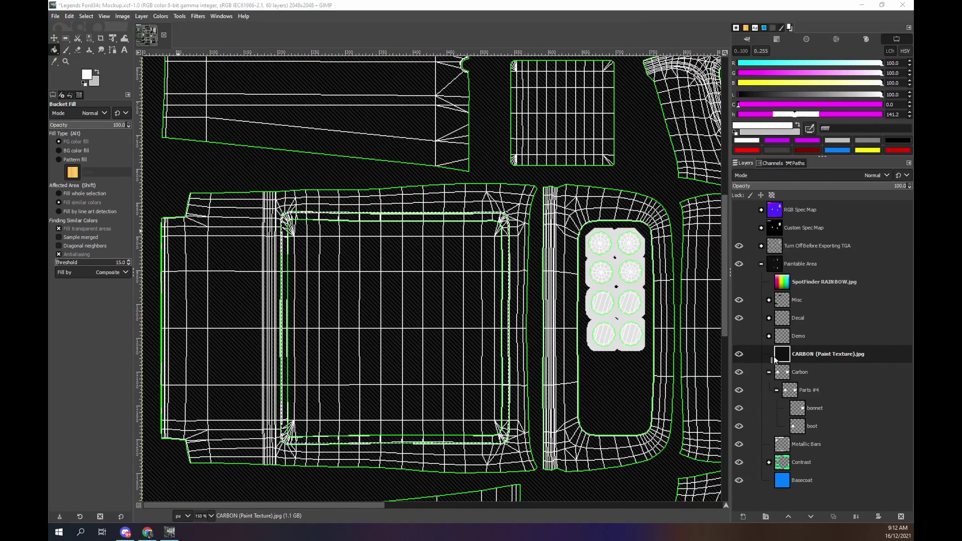
left_click_drag(773, 356, 785, 378)
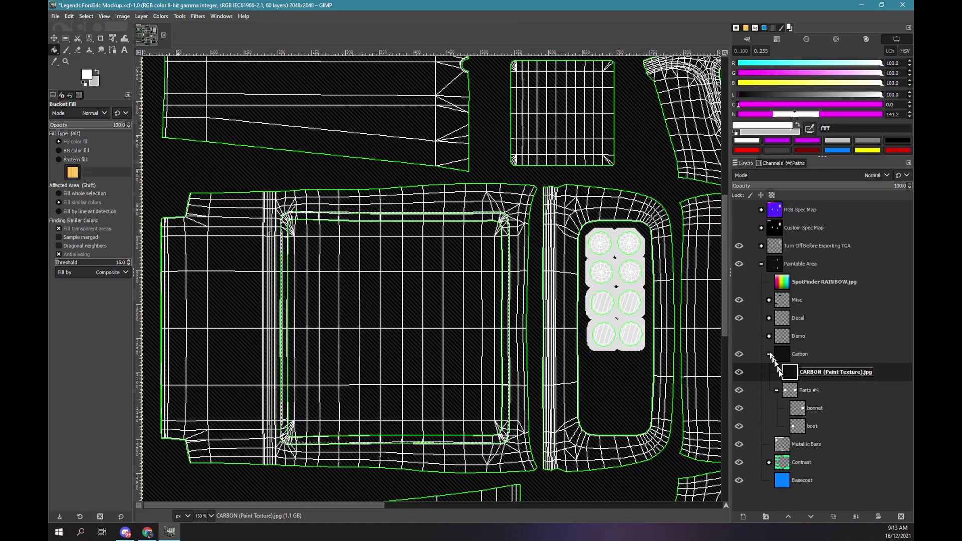
- Load the Parts #4 group's alpha as a selection of the bonnet and boot
left_click(792, 393)
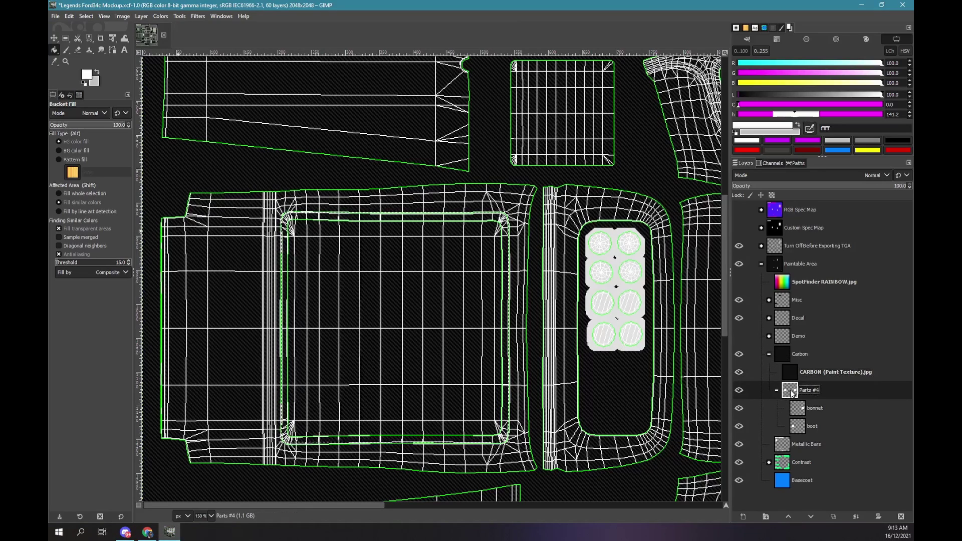
right_click(792, 393)
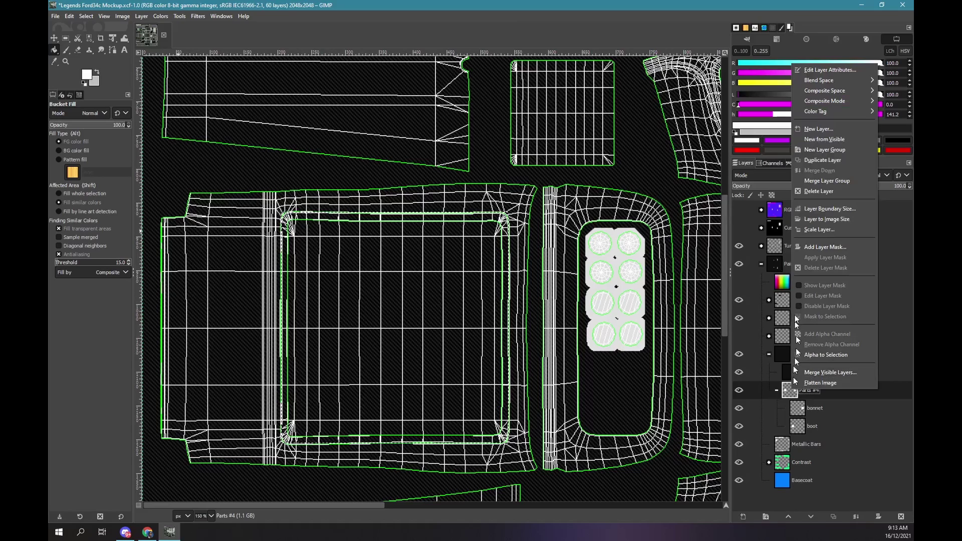
left_click(828, 354)
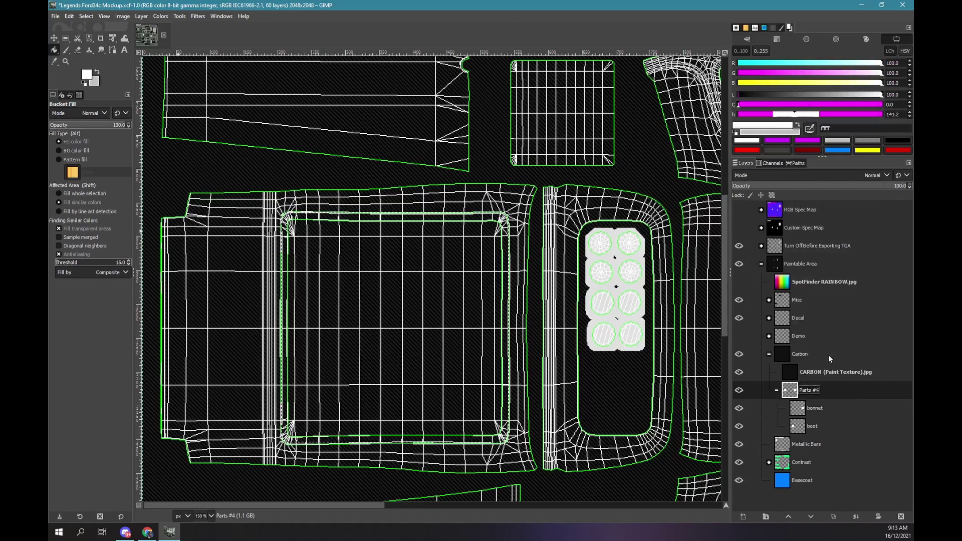
- Add a layer mask initialised from the selection to the Carbon group
left_click(786, 354)
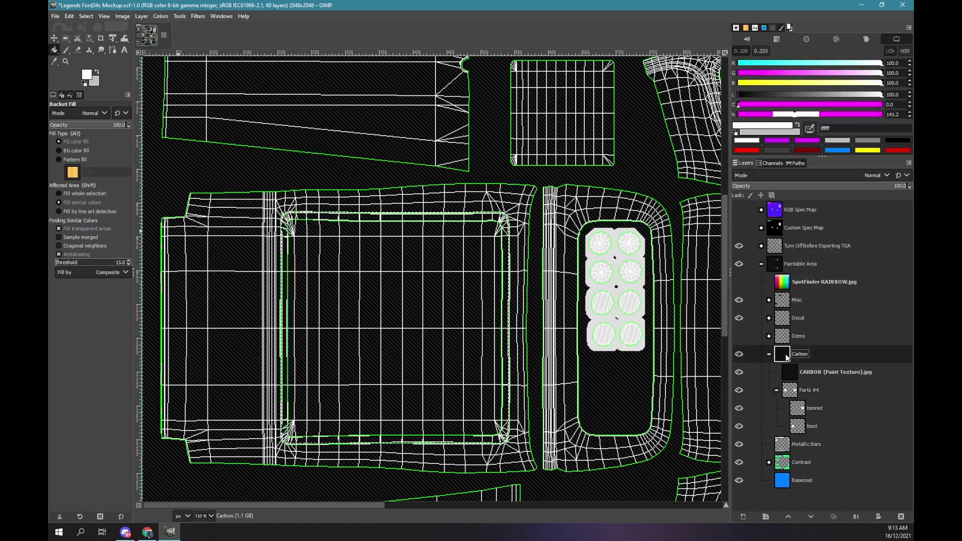
right_click(787, 355)
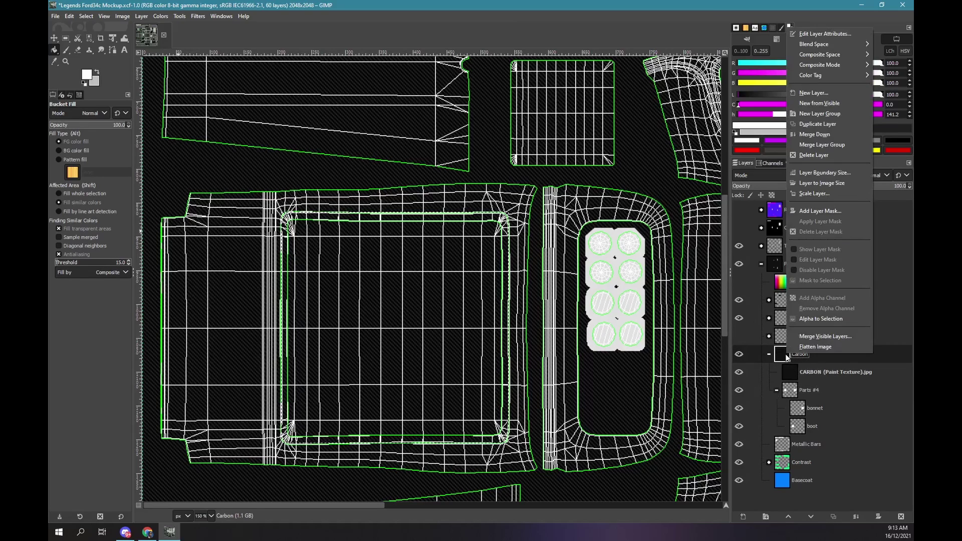
left_click(809, 213)
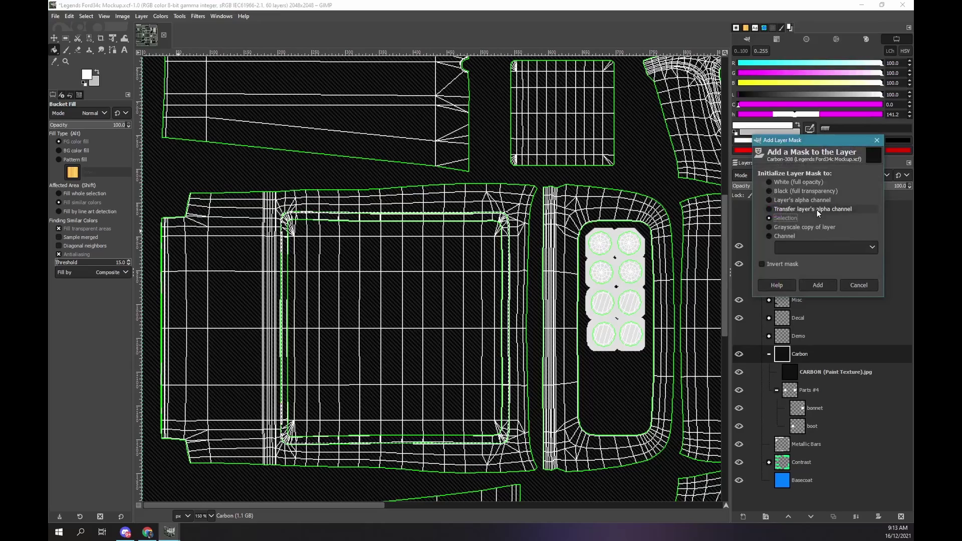
left_click(789, 219)
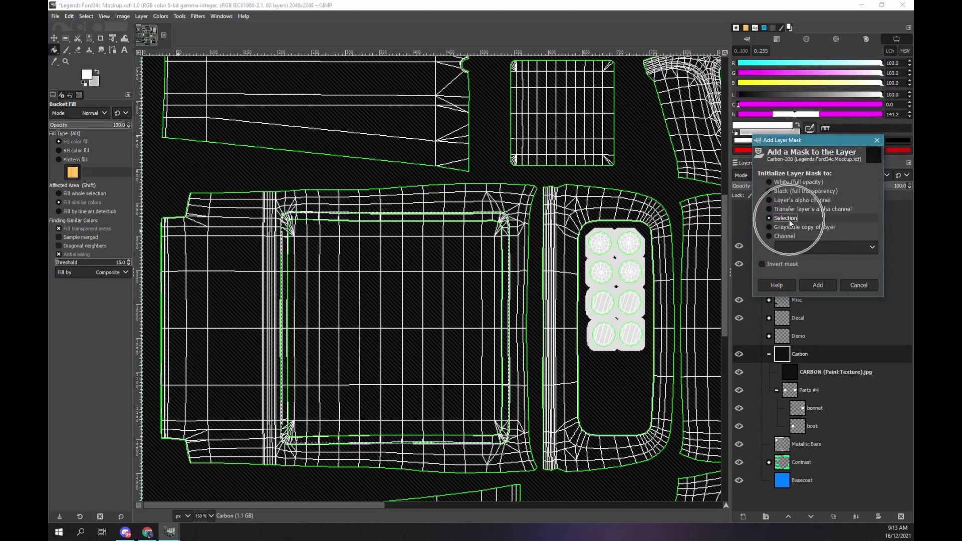
left_click(824, 287)
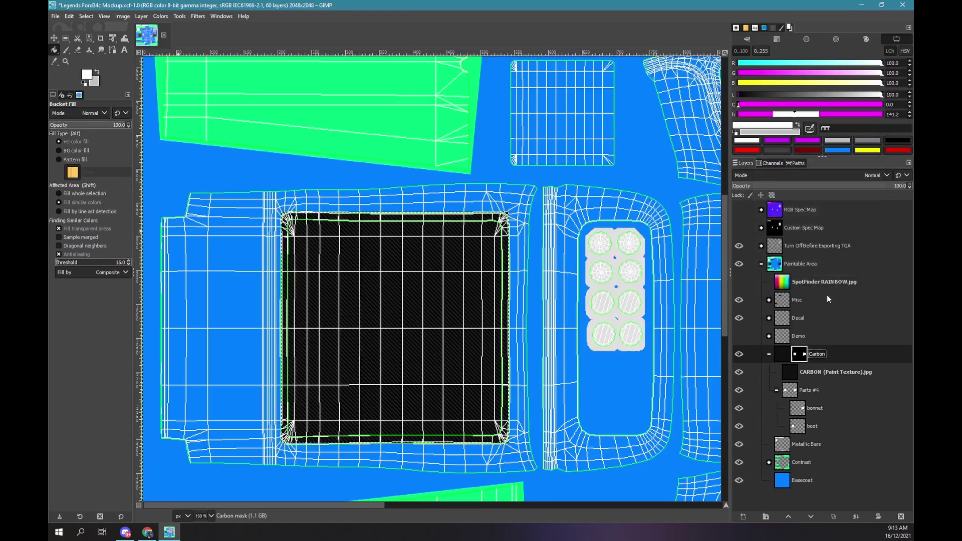
- Export the livery over the car's .tga paint texture file
scroll(551, 286, "down", 3)
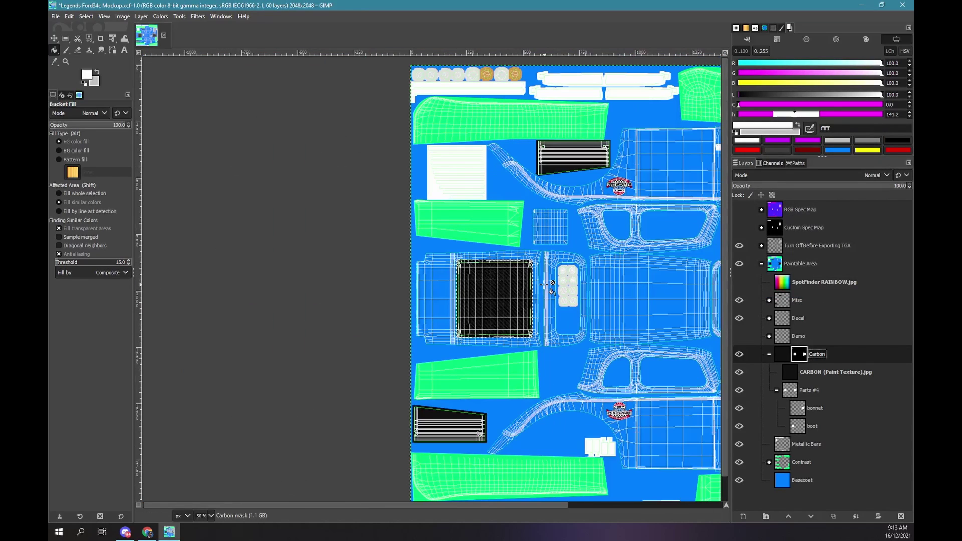
left_click_drag(503, 504, 530, 506)
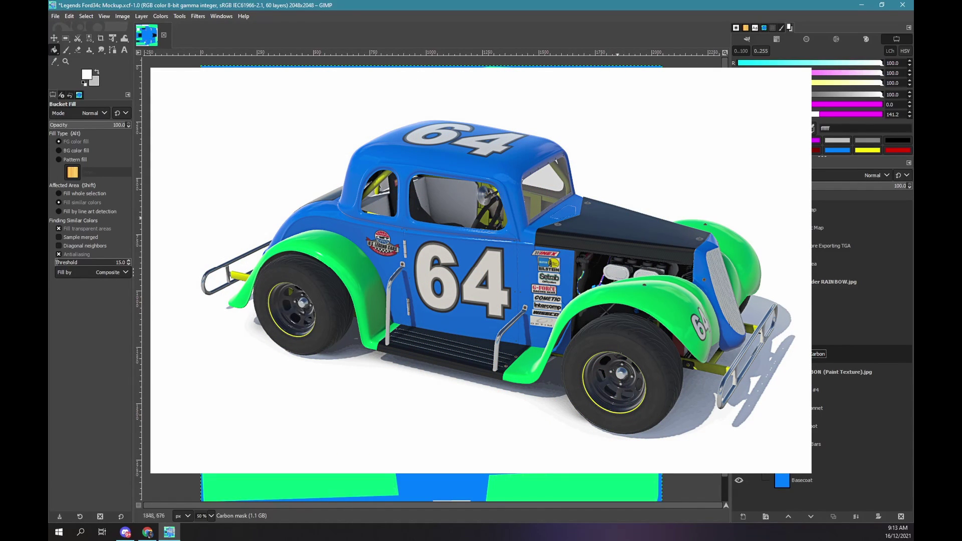
left_click(55, 16)
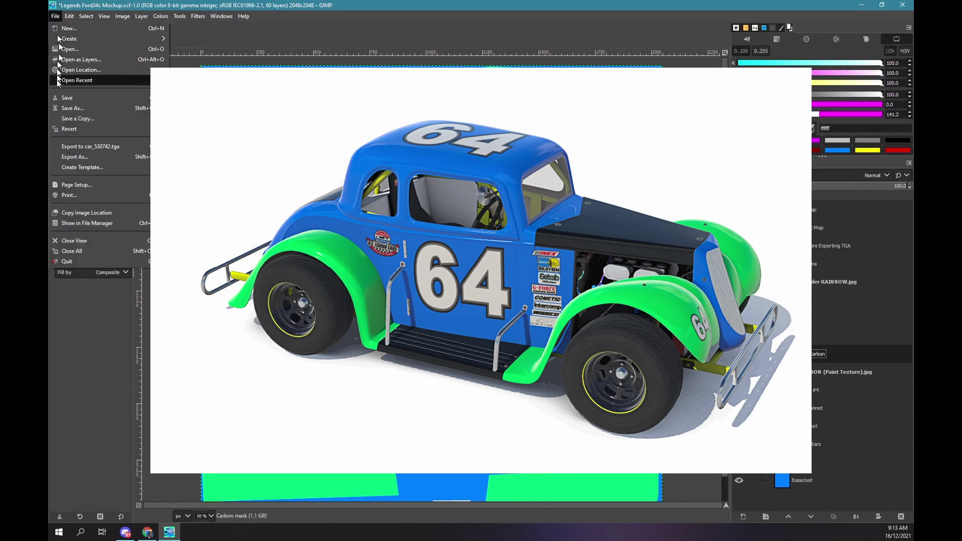
left_click(91, 148)
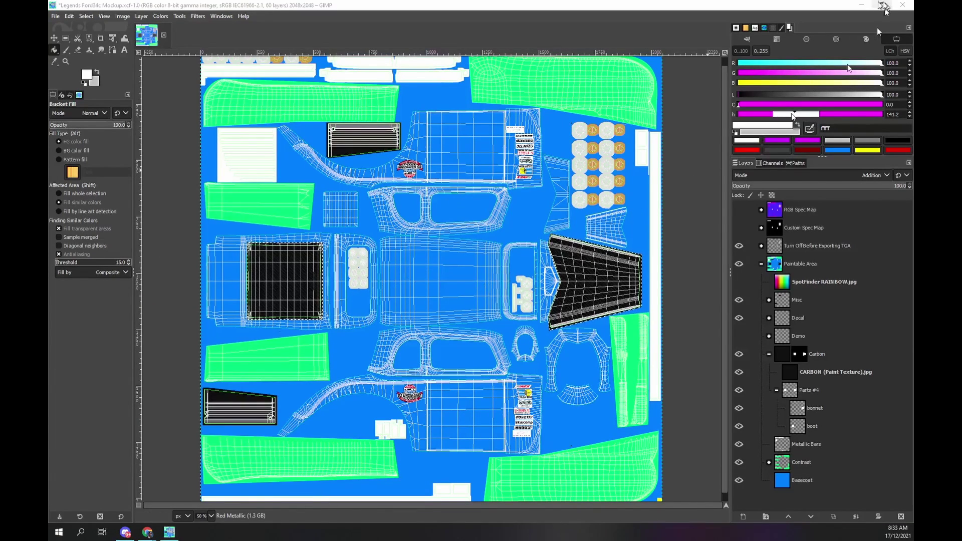
- Show and expand RGB Spec Map and Red Metallic, adding a 'Carbon #1' group above Base #1
left_click(797, 7)
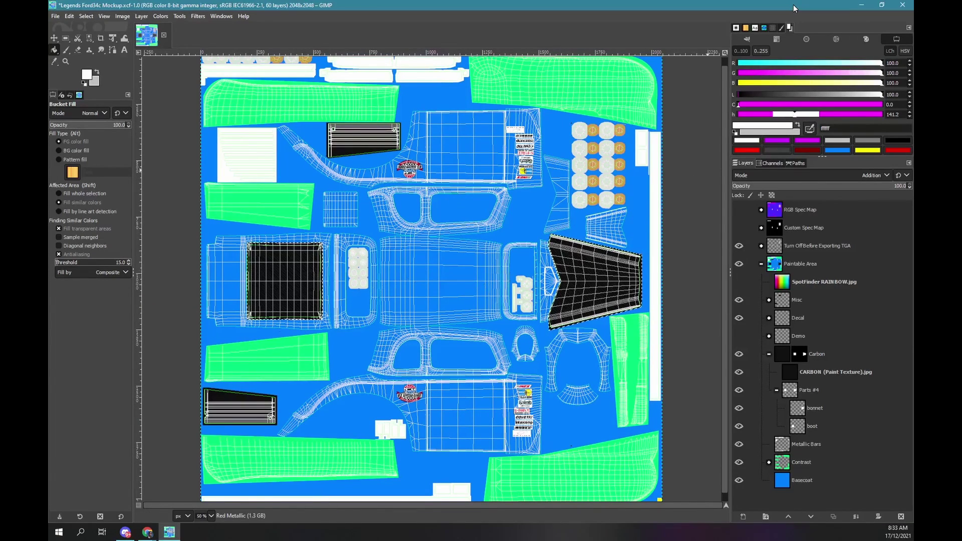
left_click(739, 209)
left_click(761, 209)
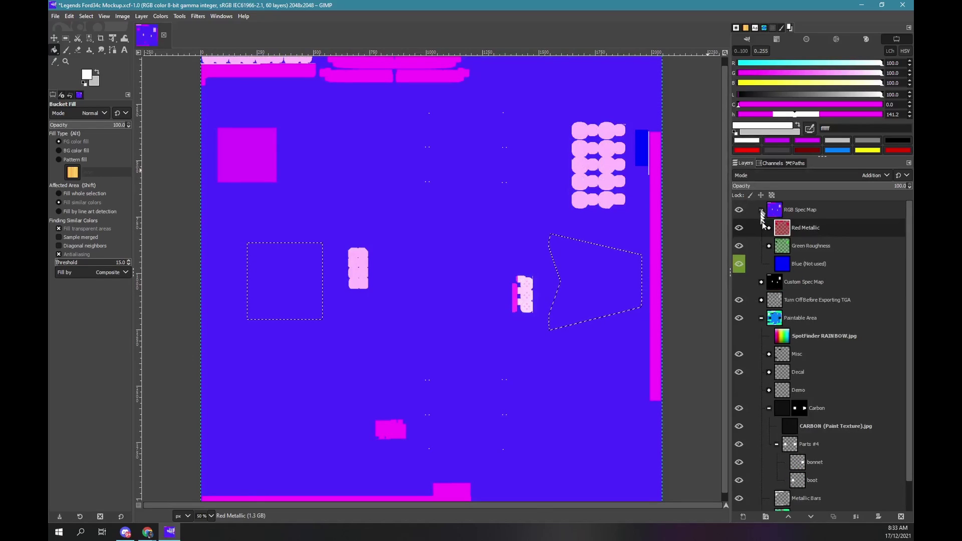
left_click(769, 228)
left_click(797, 300)
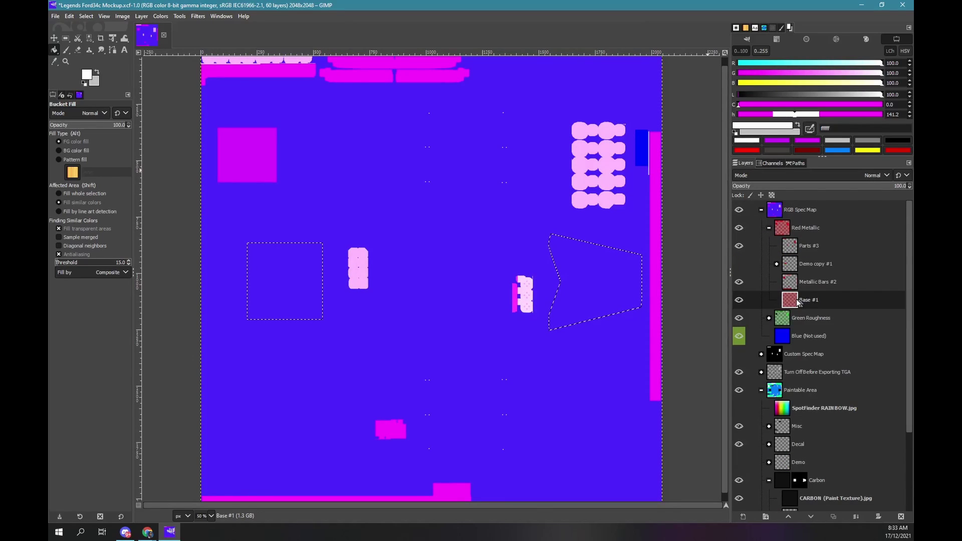
right_click(797, 302)
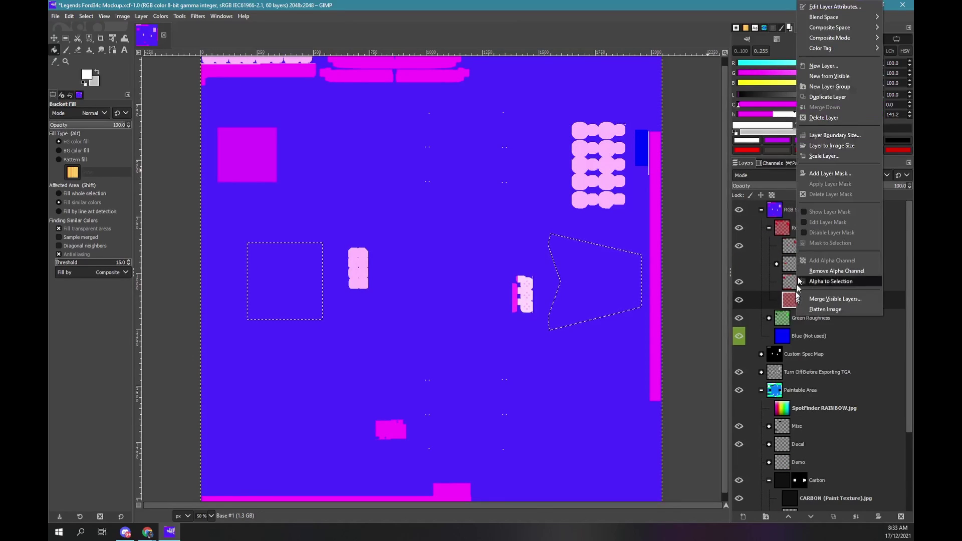
left_click(829, 86)
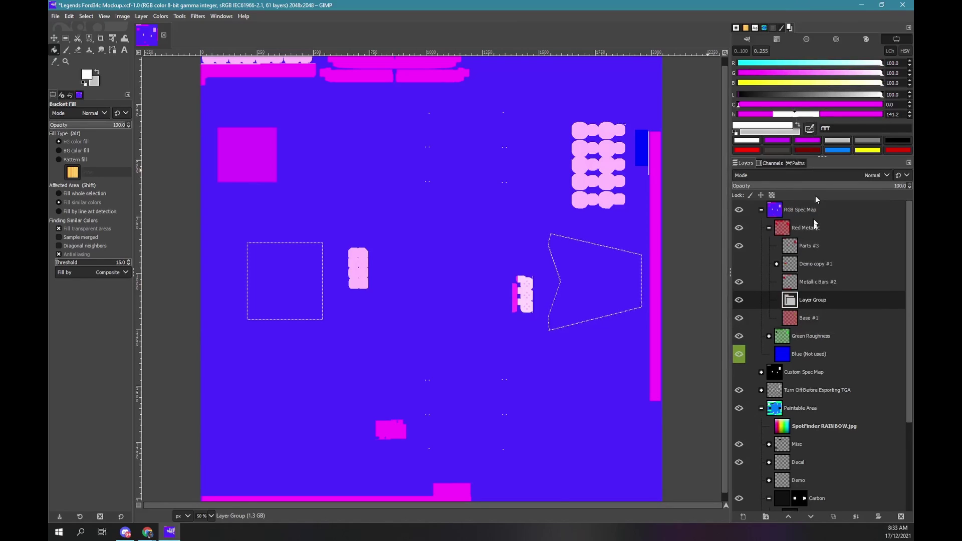
double_click(813, 301)
type("Carbon")
key("Return")
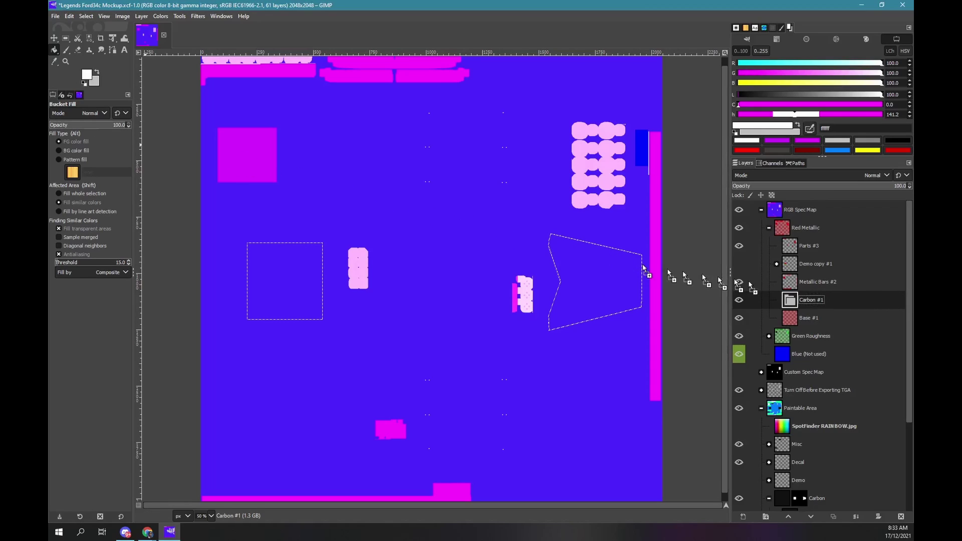
- Drop the carbon metallic texture into Carbon #1 and mask the group to the selection
left_click(794, 304, "alt+shift")
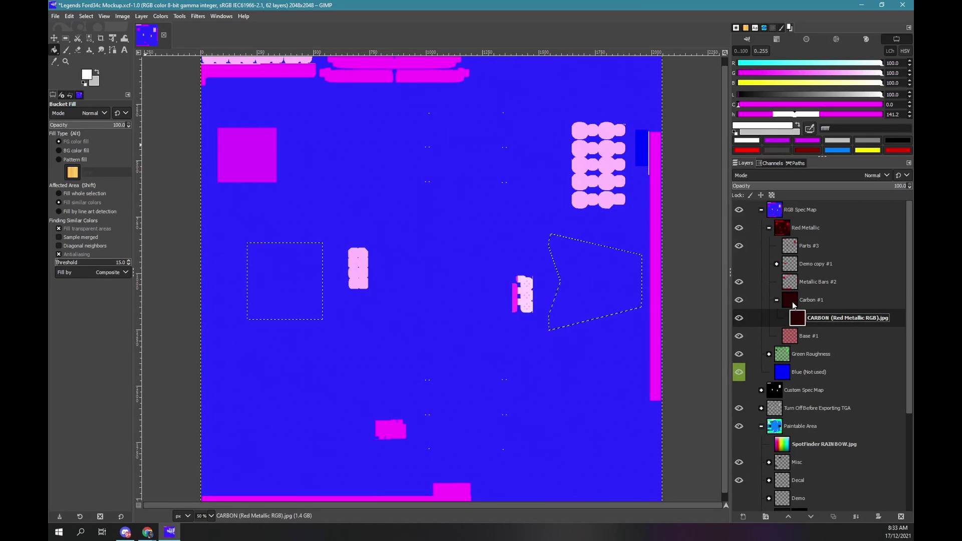
right_click(795, 304)
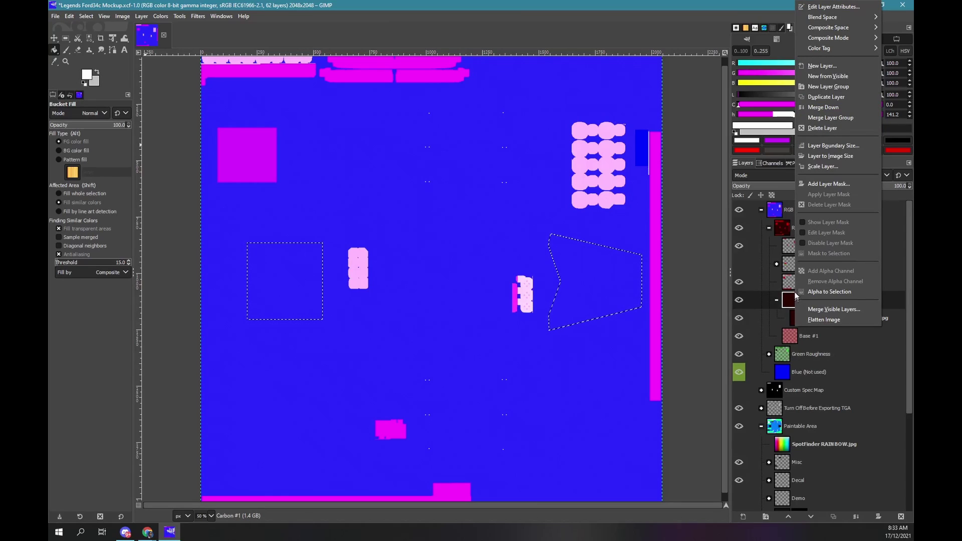
left_click(836, 186)
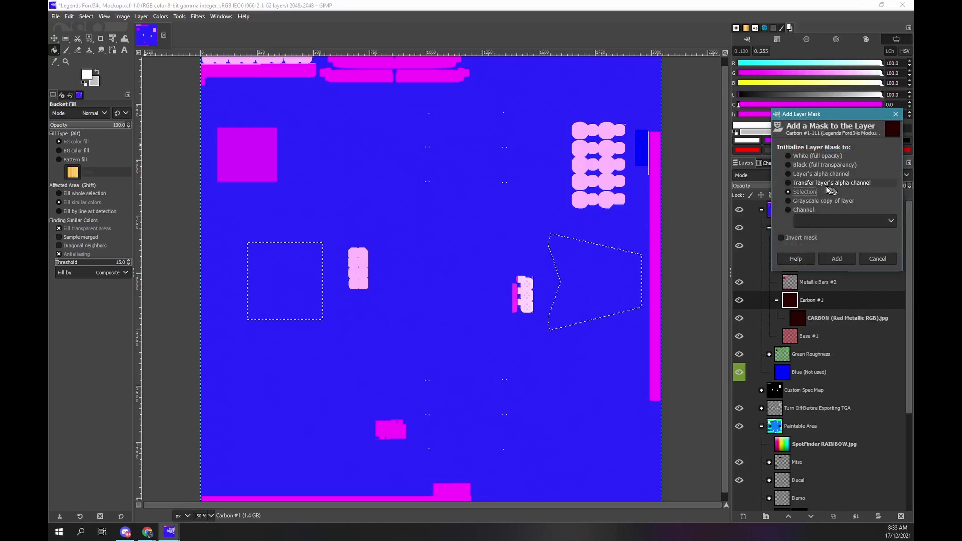
left_click(807, 196)
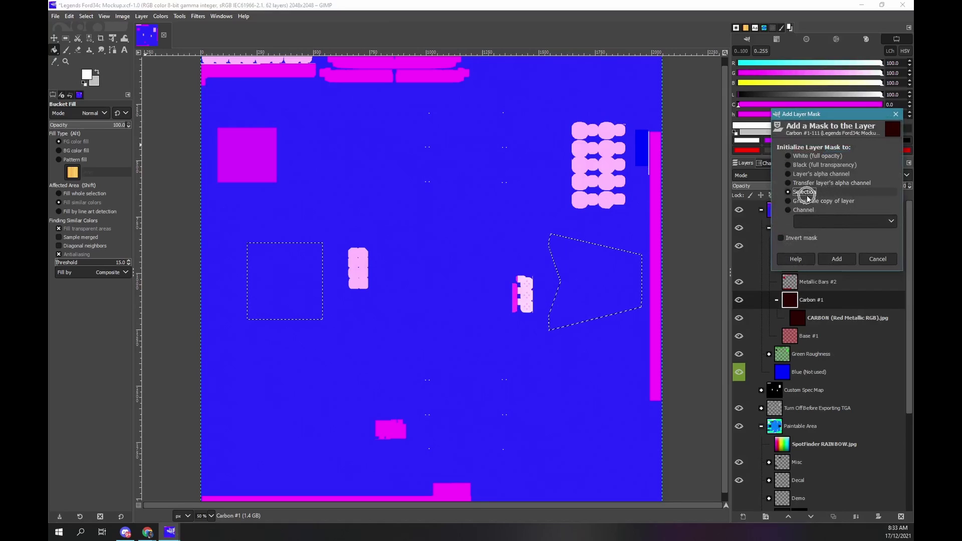
left_click(841, 258)
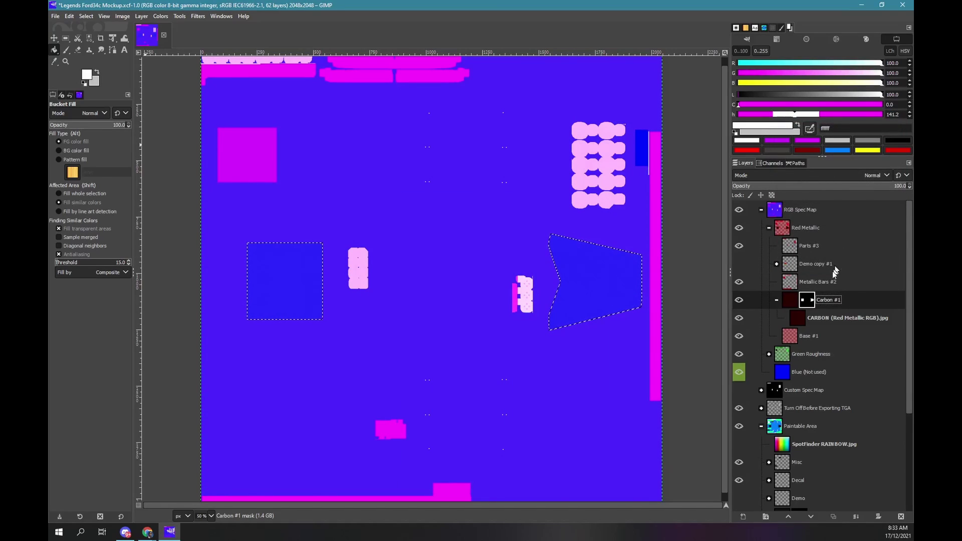
- Inside Green Roughness, create a new layer group above Base named 'Carbon #2'
left_click(769, 354)
right_click(789, 425)
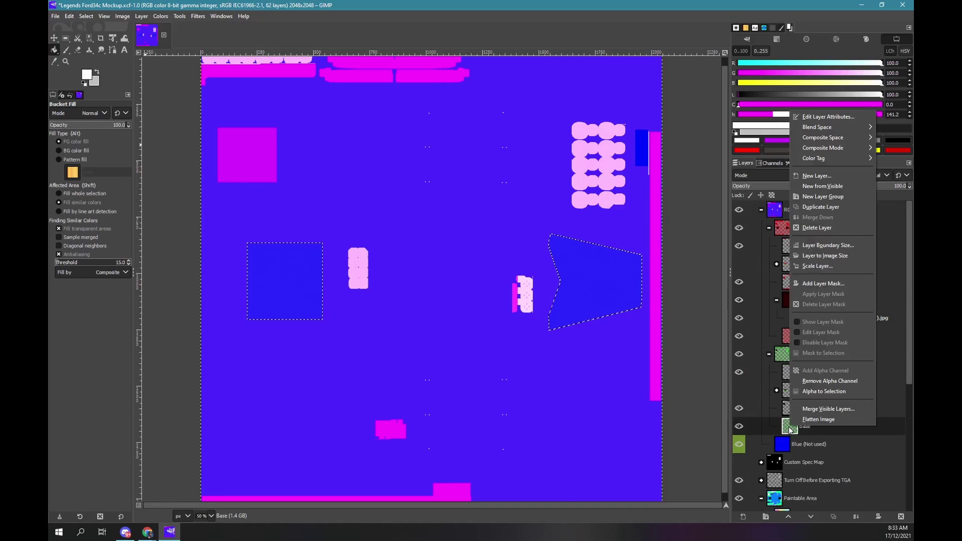
left_click(821, 198)
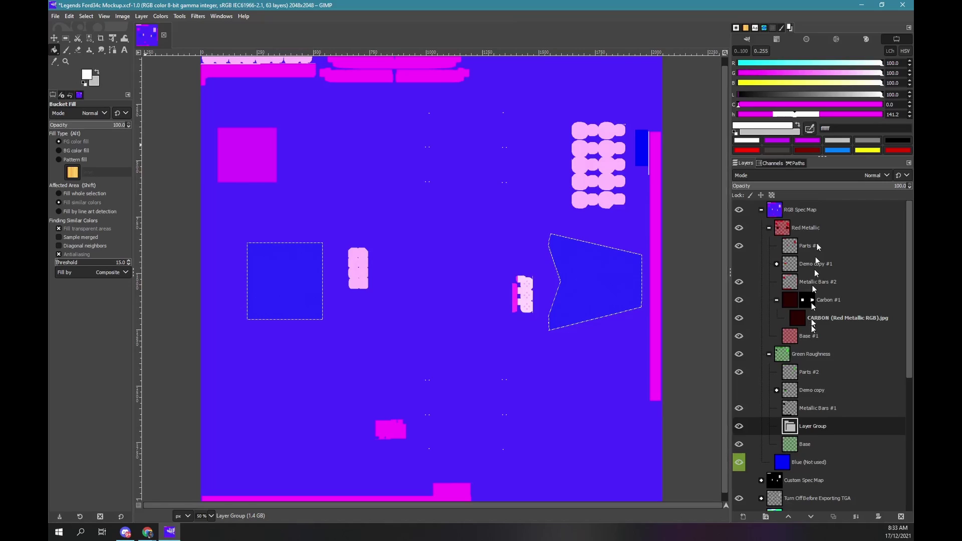
double_click(813, 426)
type("Carbon #2")
key("Return")
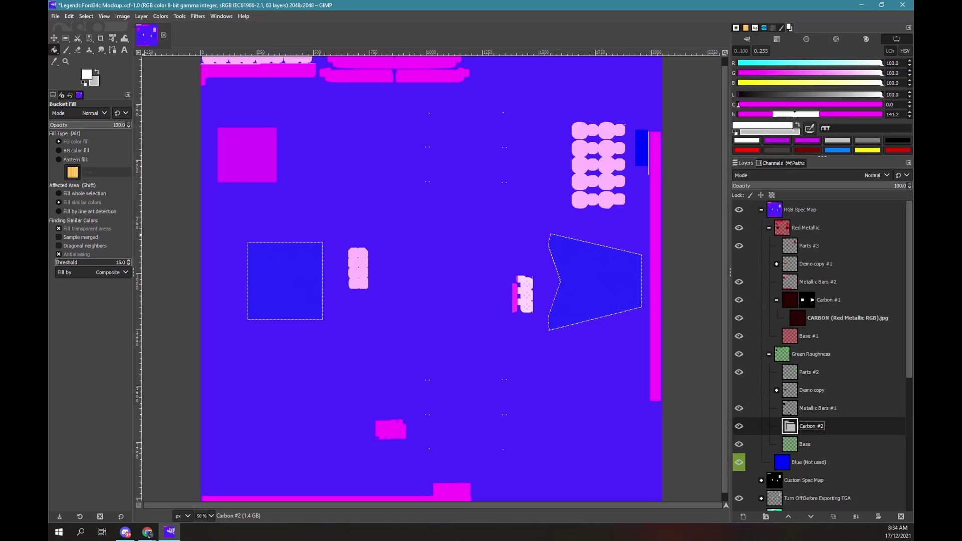
- Drop the carbon roughness texture into Carbon #2 and mask it to the bonnet and boot selection
left_click_drag(63, 170, 800, 430)
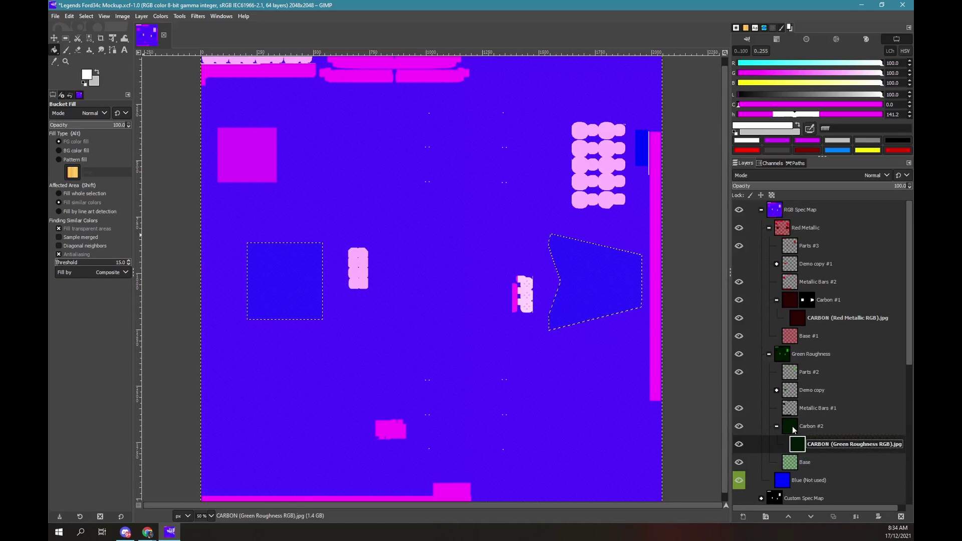
left_click(793, 430)
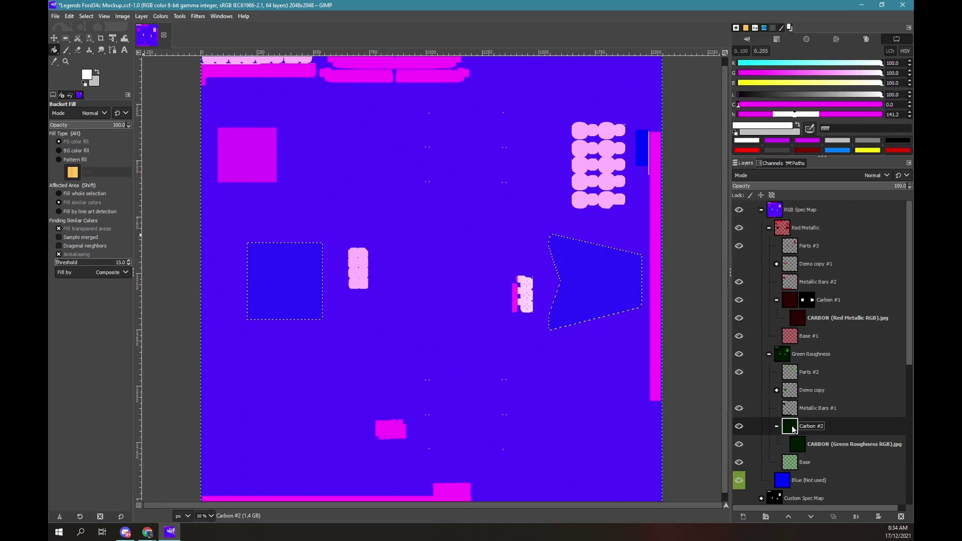
right_click(793, 430)
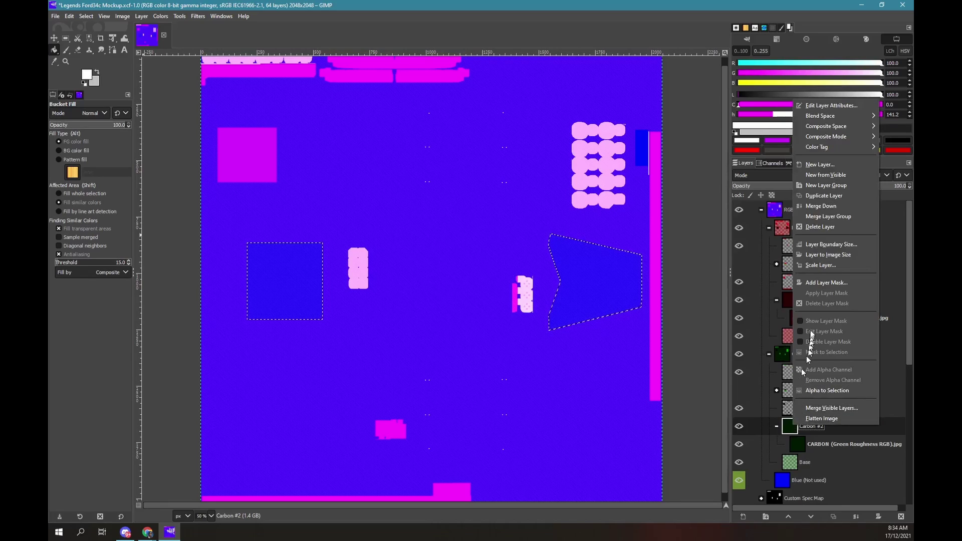
left_click(834, 284)
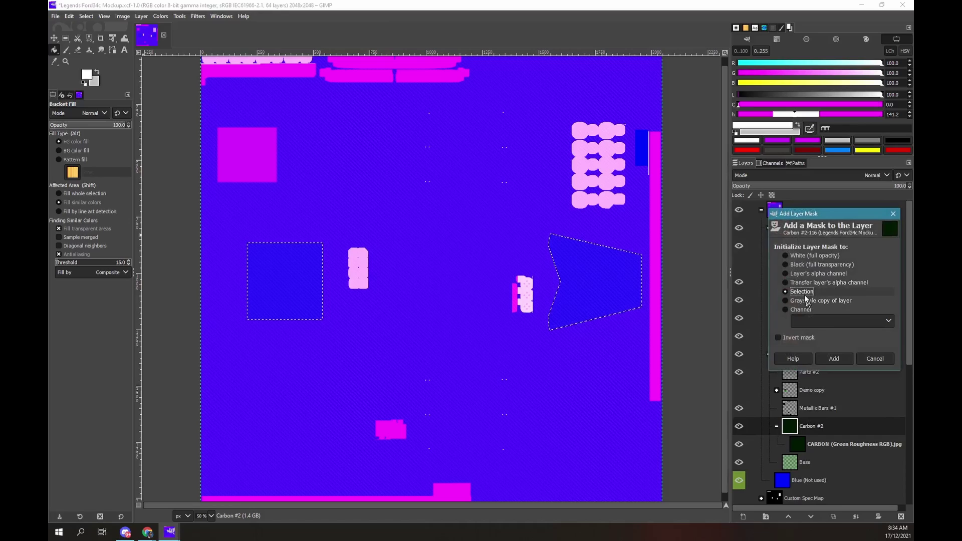
left_click(800, 291)
left_click(837, 358)
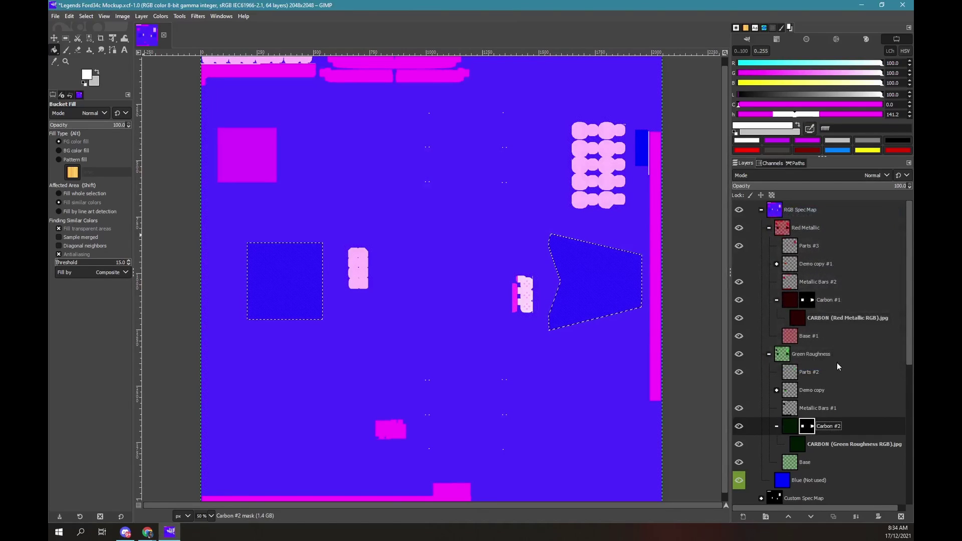
- Re-export the image from the File menu so the carbon spec map layers update on the car
left_click(55, 16)
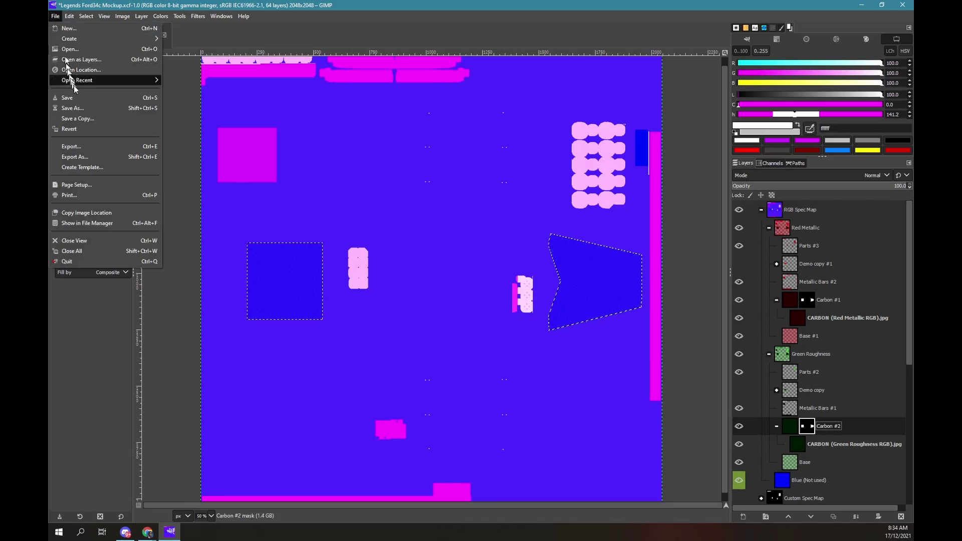
left_click(85, 146)
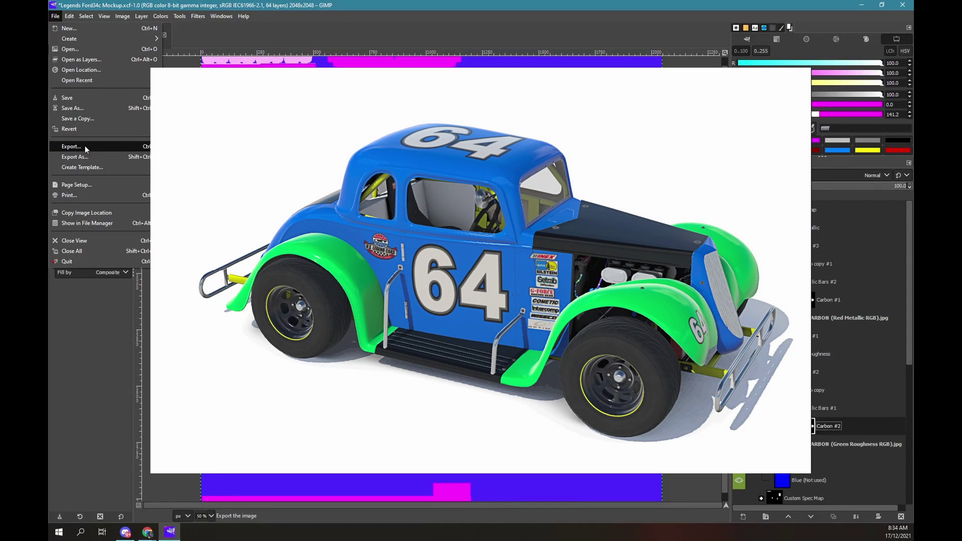
key("alt")
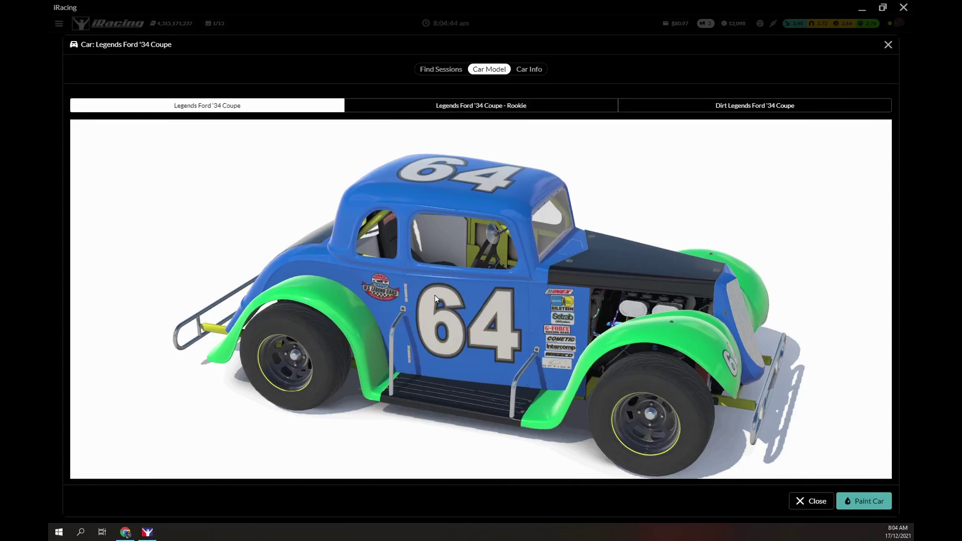
- Orbit the Legends Ford '34 Coupe to its rear and left side, then zoom in on the carbon panels
left_click_drag(435, 294, 623, 300)
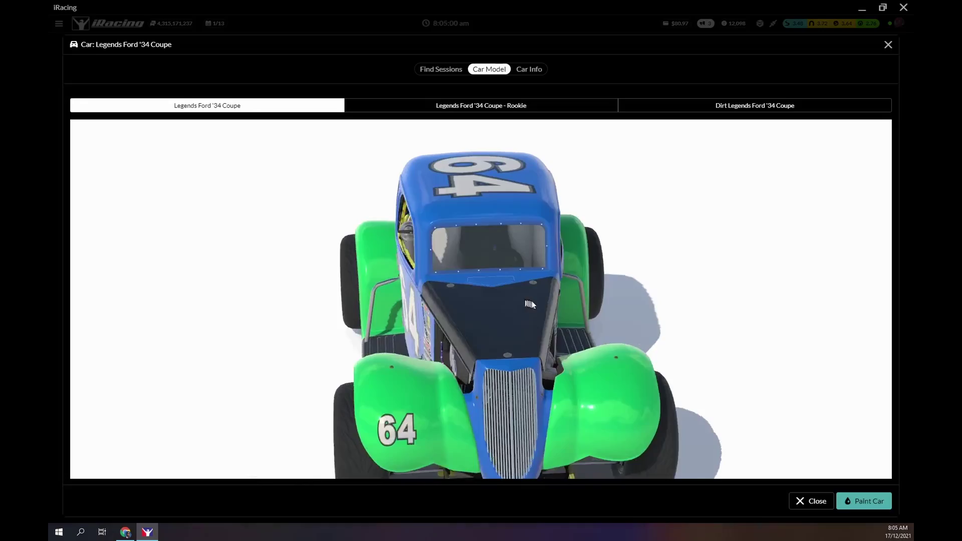
scroll(540, 314, "up", 3)
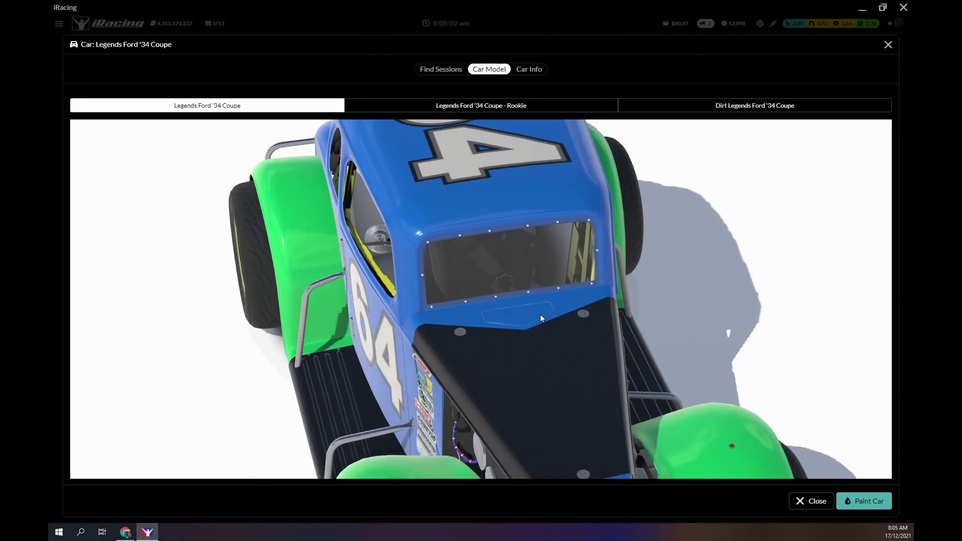